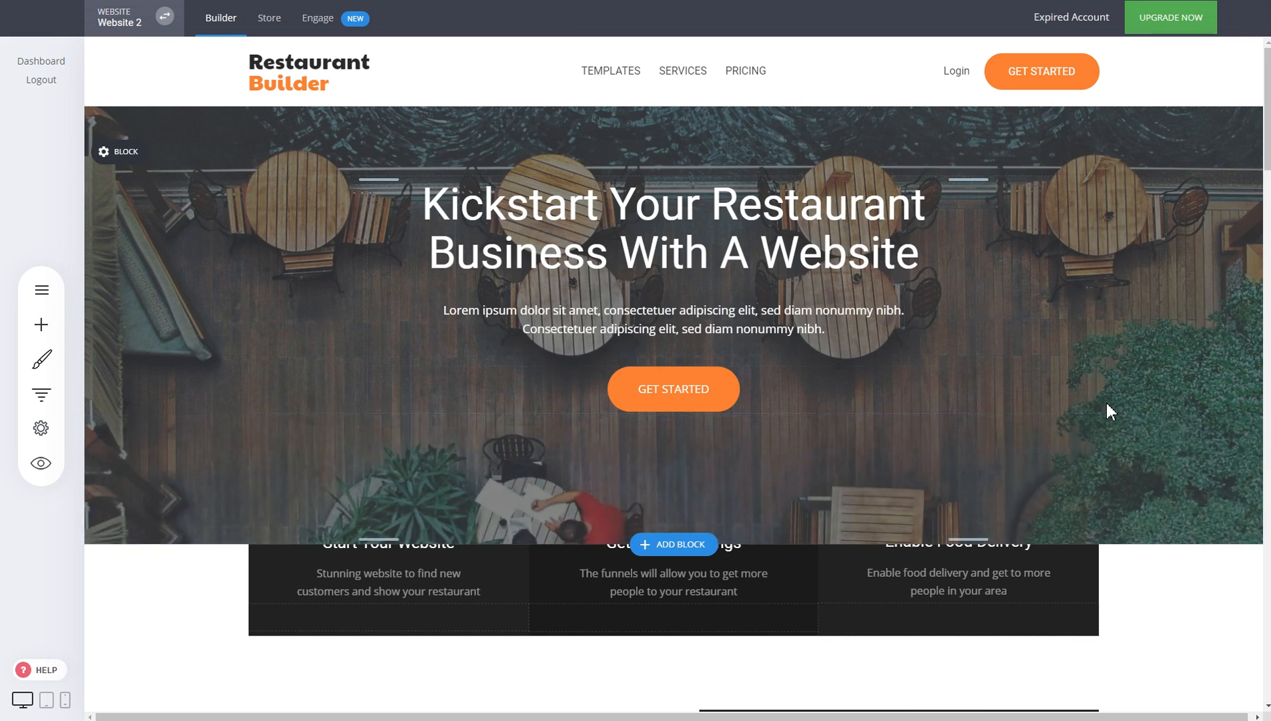
Open the current page's SEO info from the website settings.
scroll(1153, 476, down, 2)
scroll(1158, 494, up, 2)
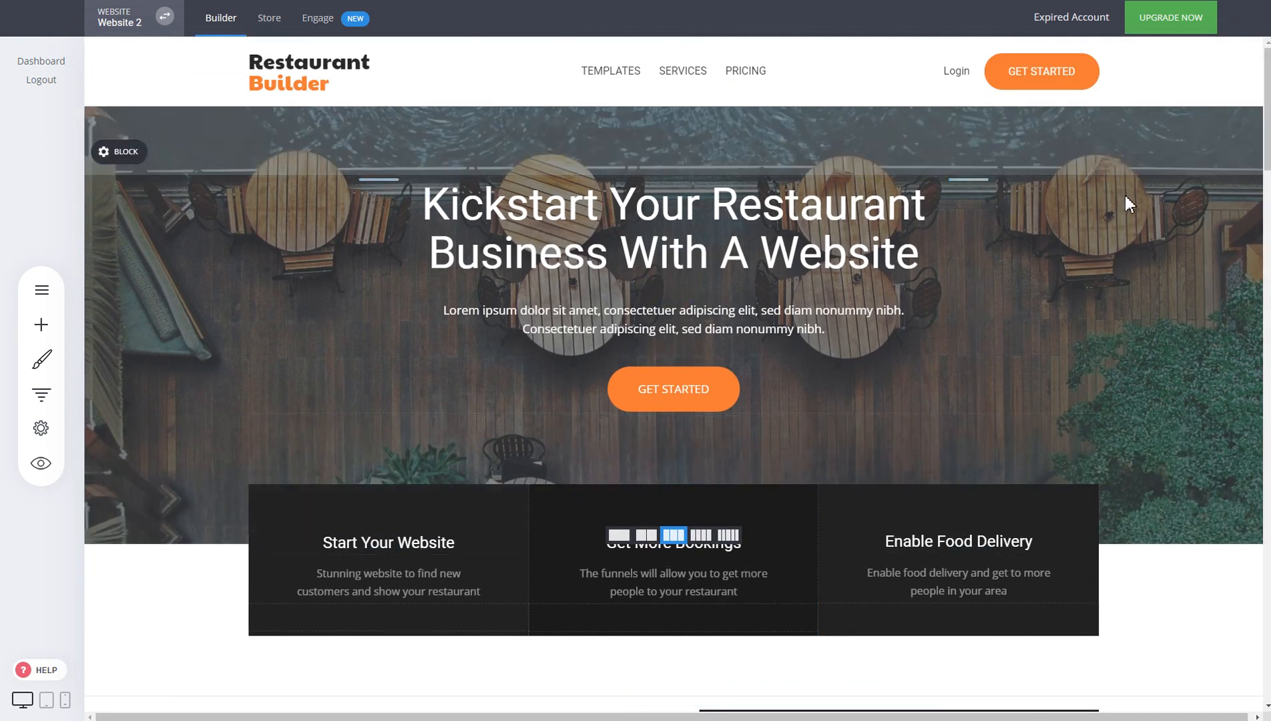
click(54, 431)
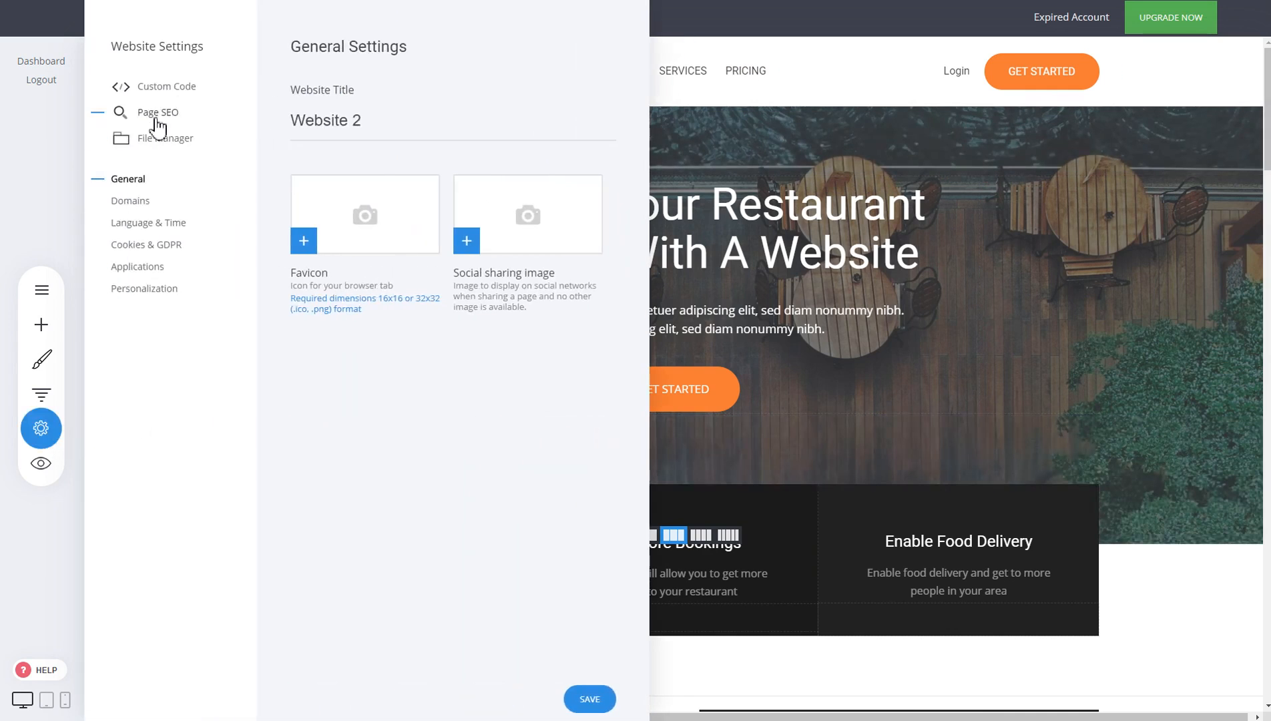
click(156, 115)
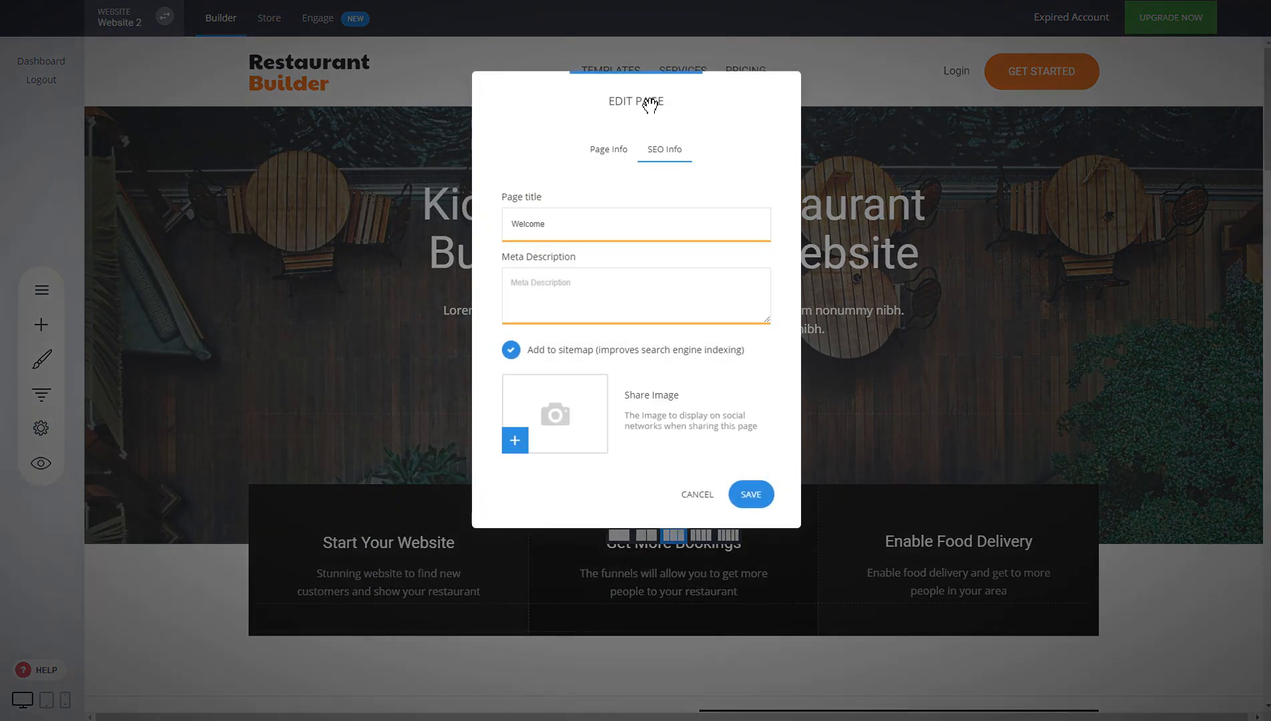
drag(651, 103, 478, 133)
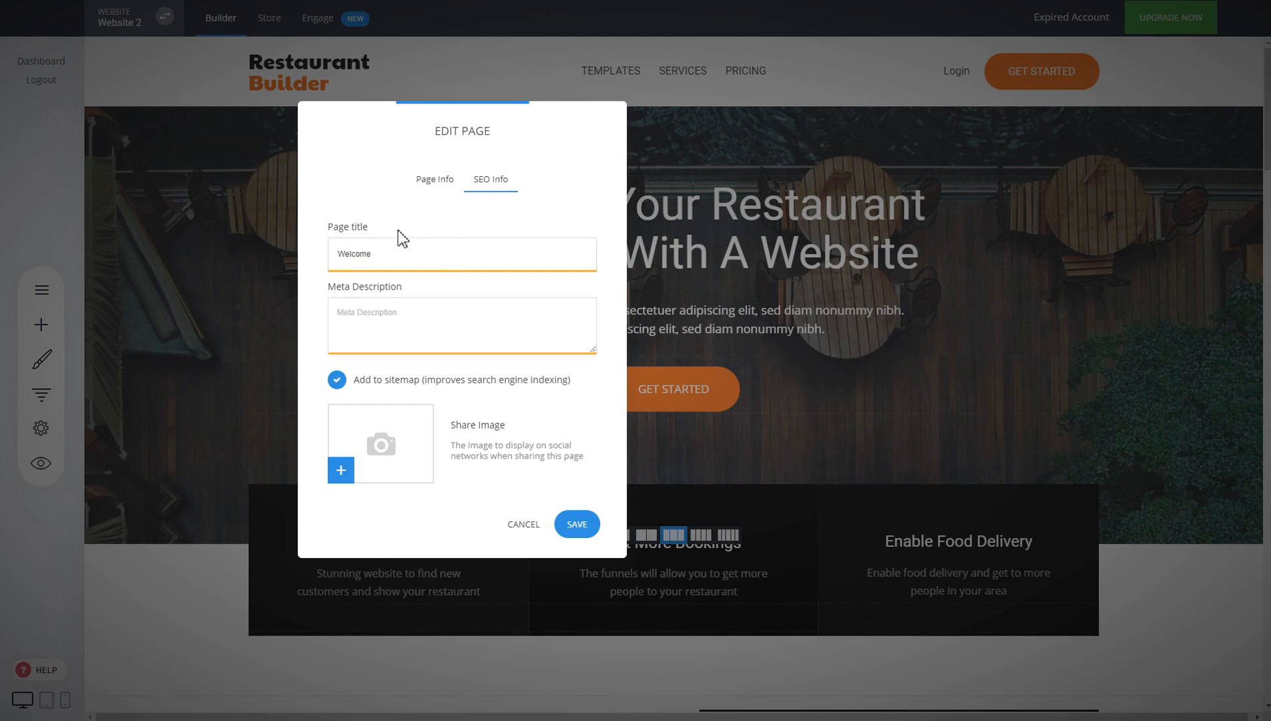
Try a page title that repeats "Welcome" six times.
click(378, 246)
drag(387, 262, 339, 262)
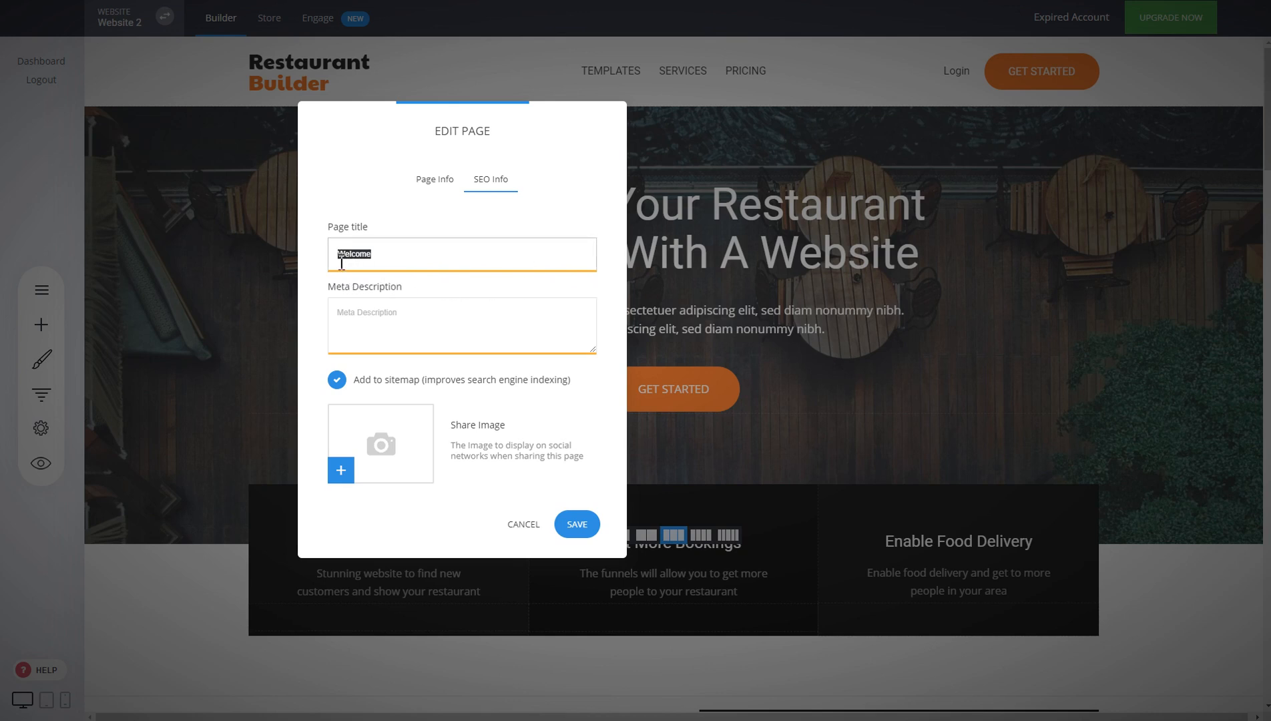
key(ctrl+v)
key(ctrl+v)
key(ctrl+v)
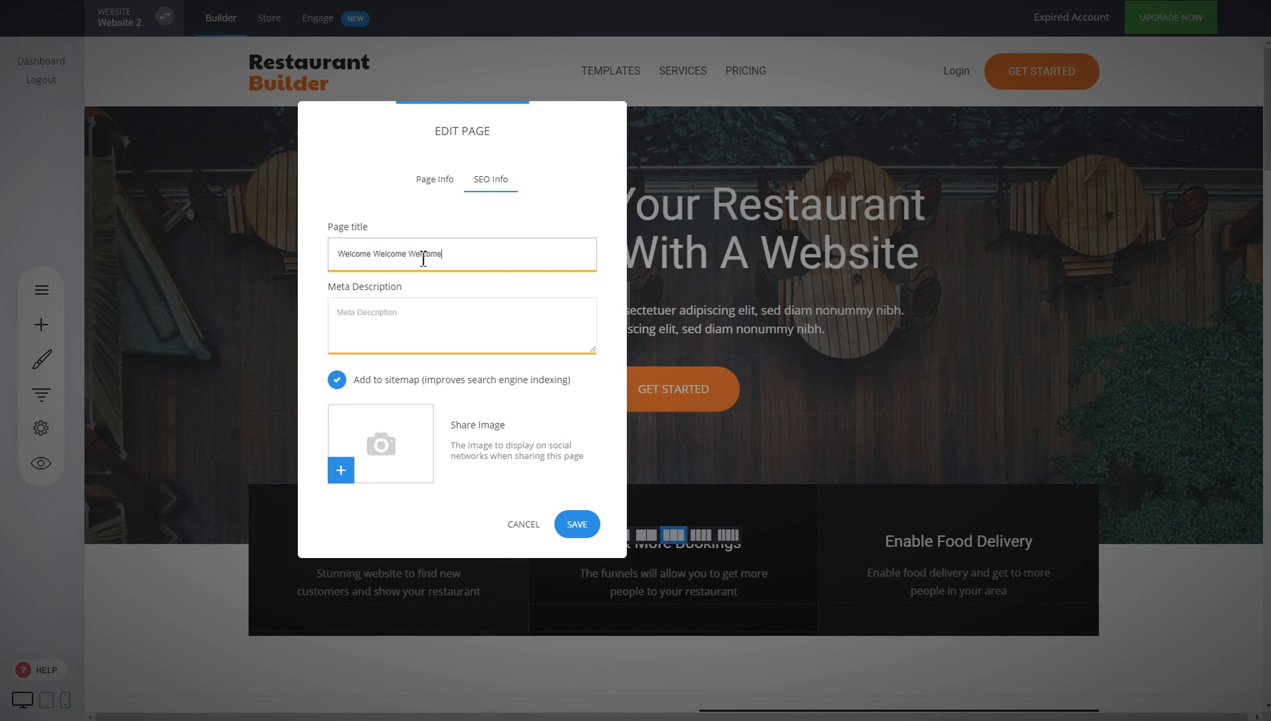
text(Welcome)
text(Welcome)
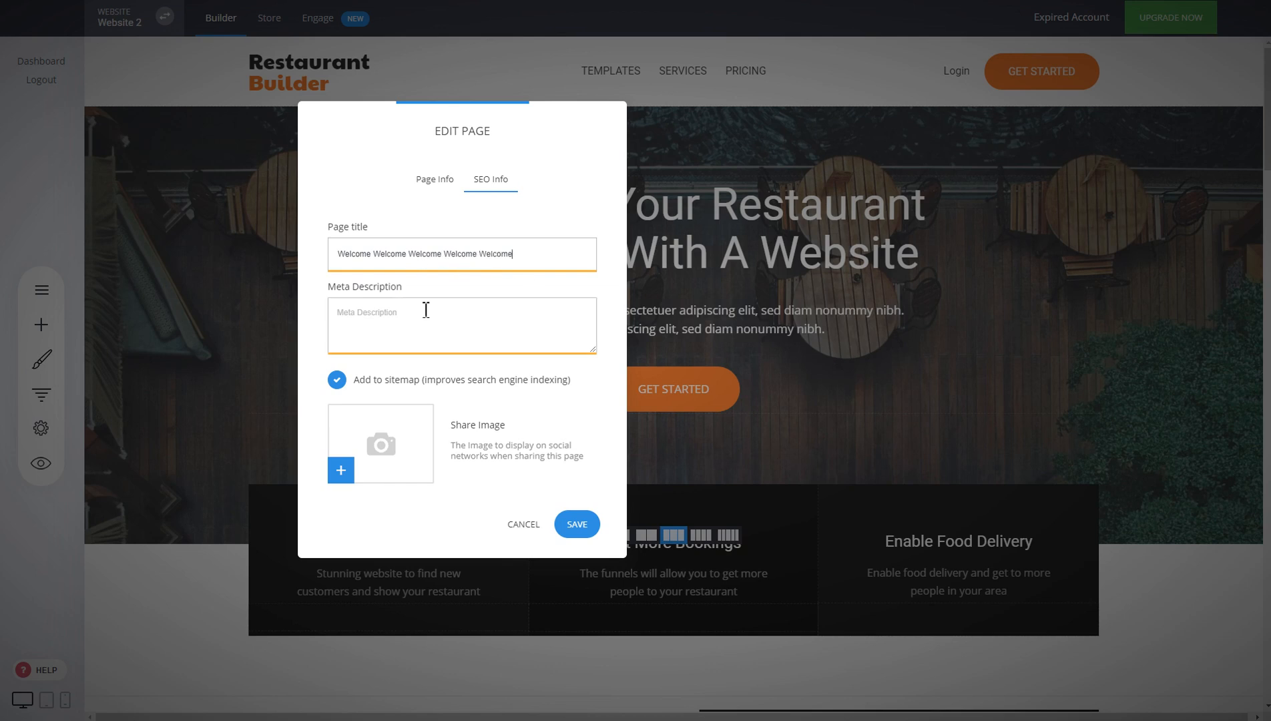
text(Welcome)
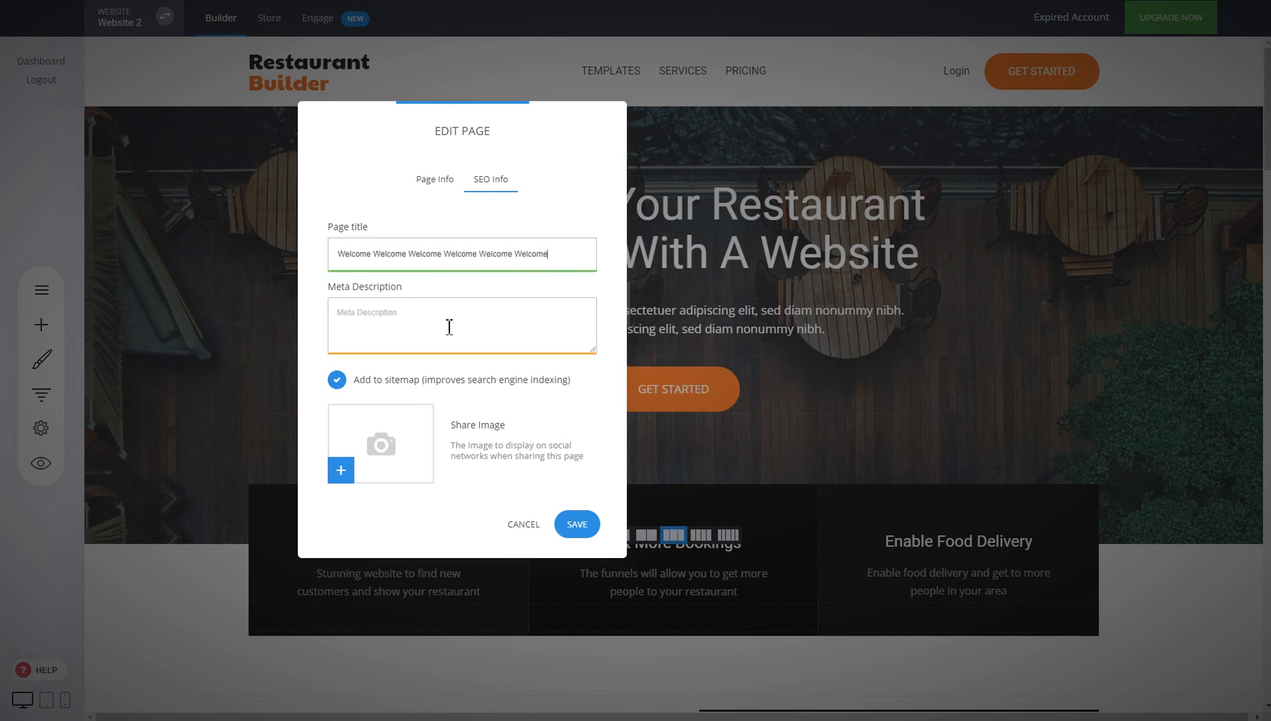
Try lengthening the page title to eight repetitions of "Welcome", and cut it back to six.
drag(552, 261, 341, 265)
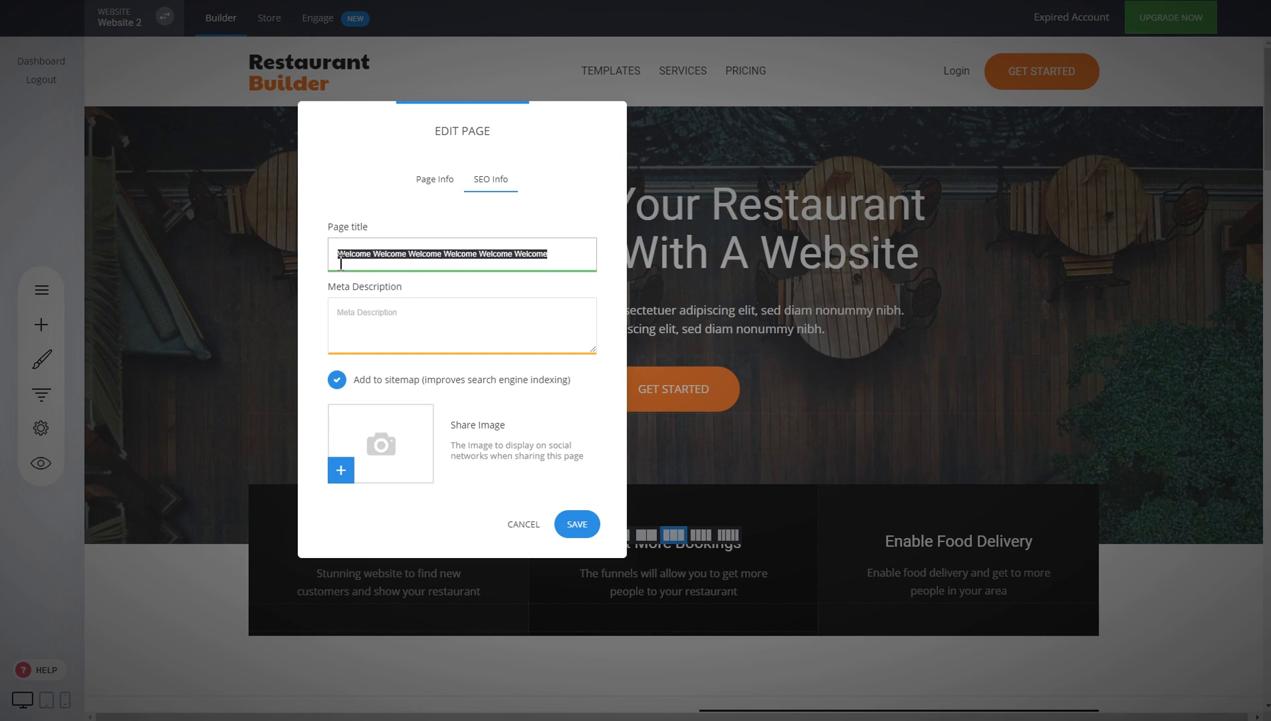
click(461, 239)
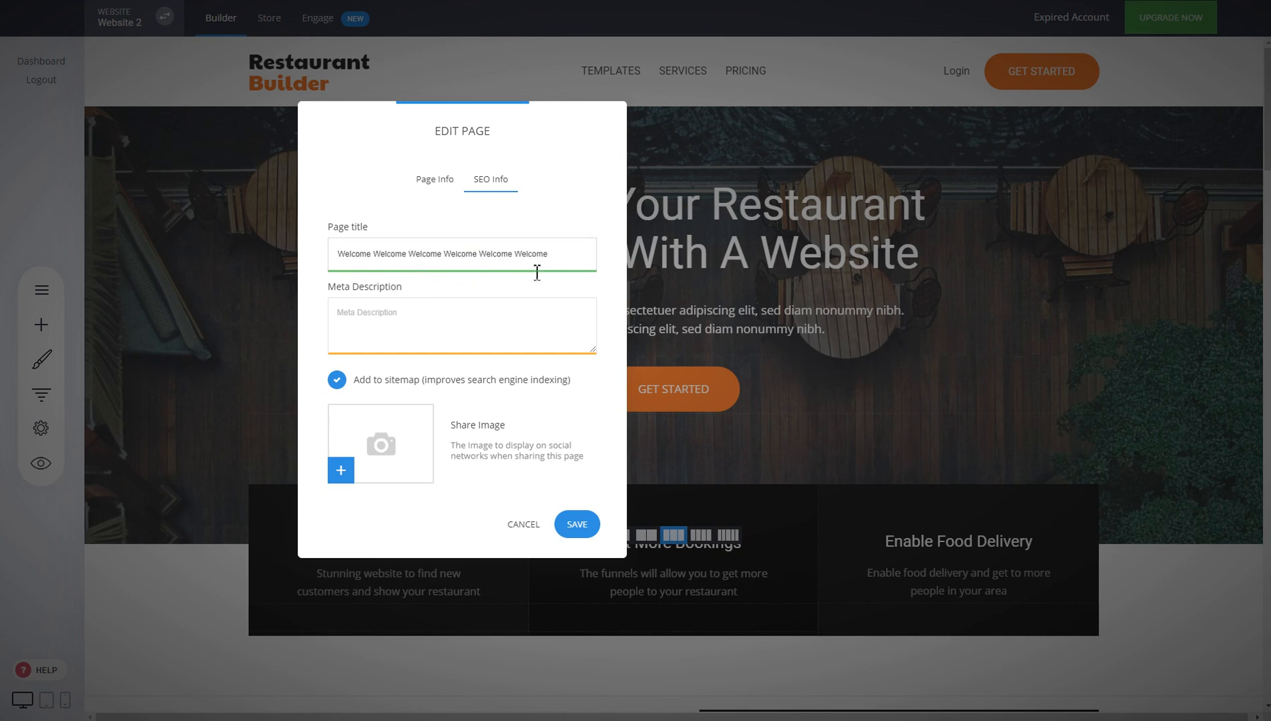
text(Welcome )
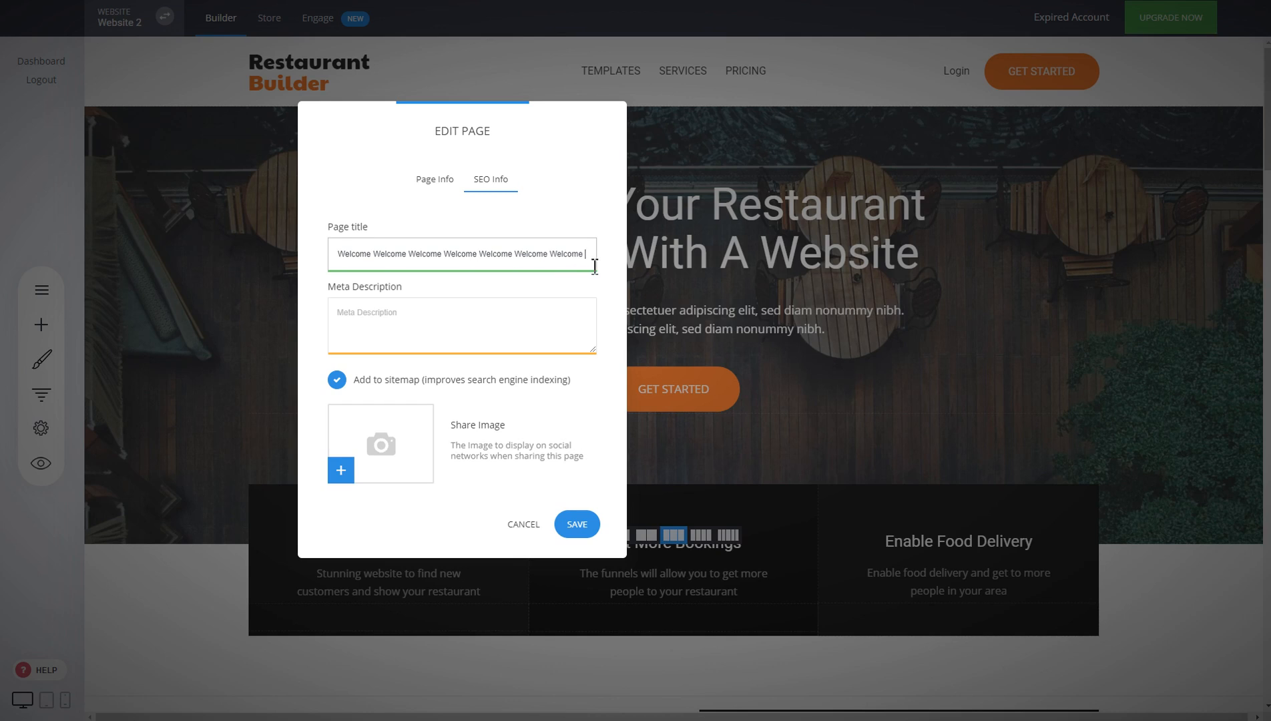
text(Welcome)
double_click(584, 255)
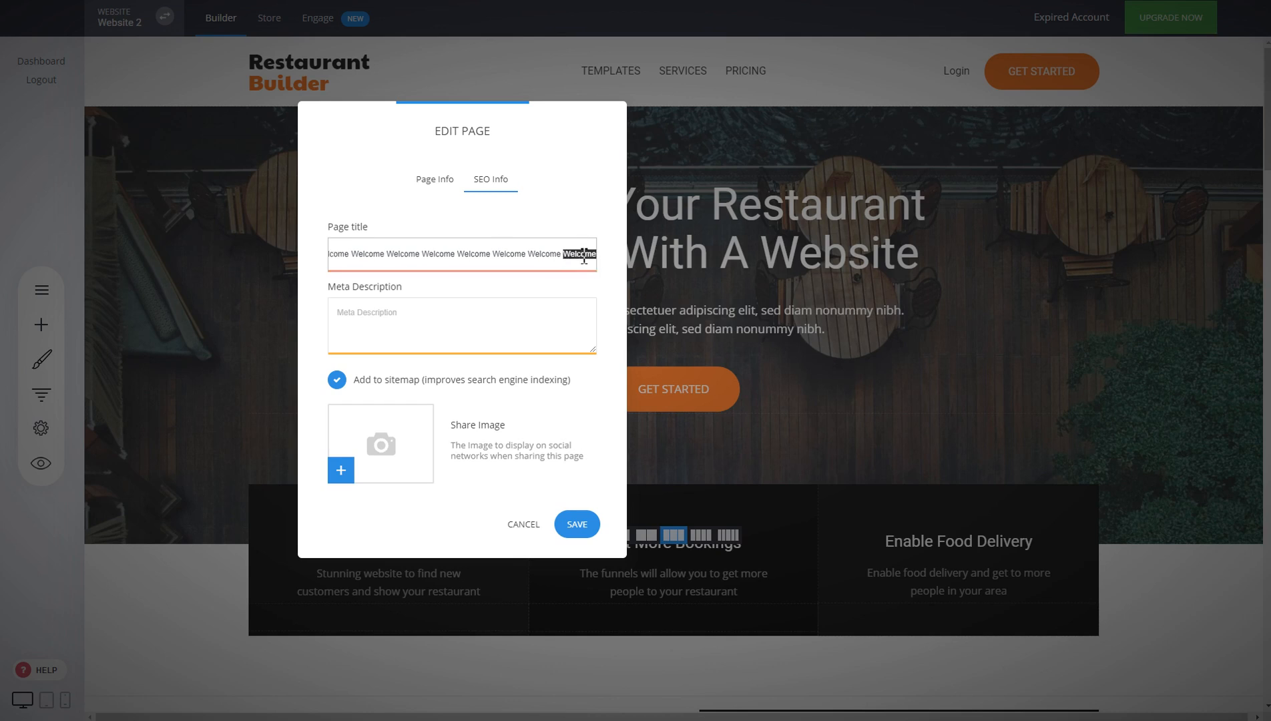
key(BackSpace)
key(BackSpace)
key(BackSpace)
key(BackSpace)
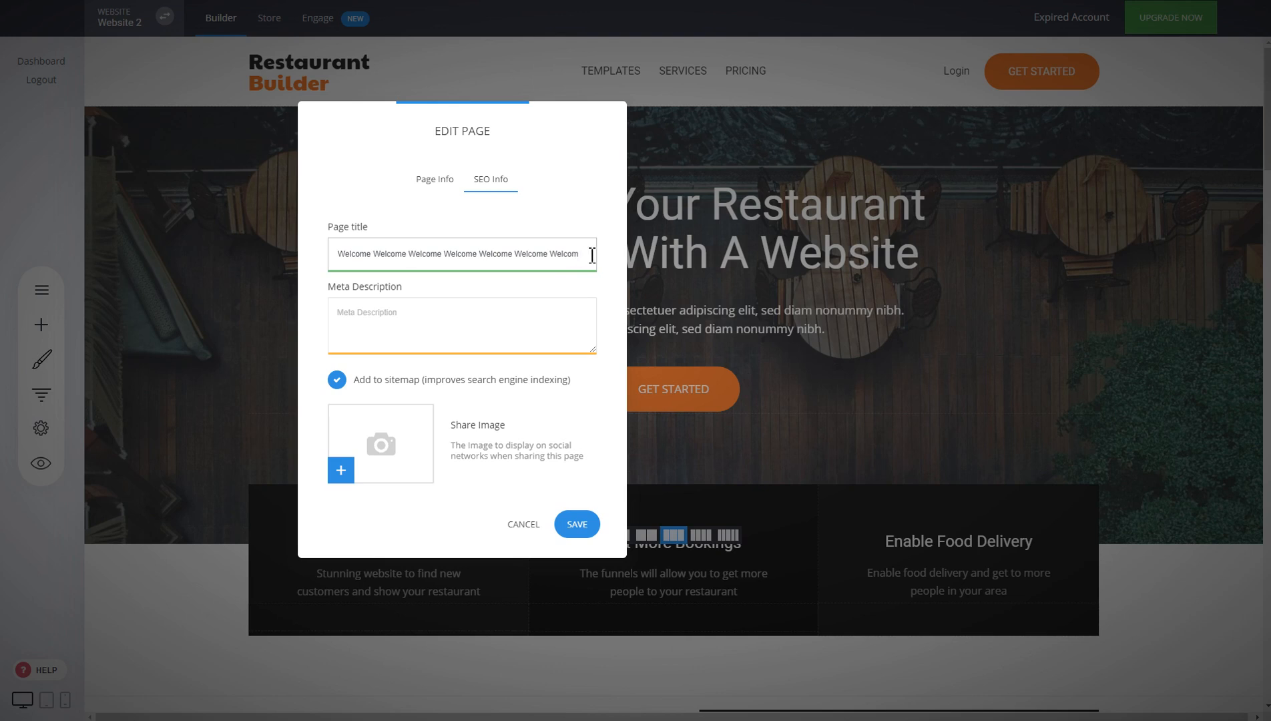
drag(591, 254, 549, 254)
key(BackSpace)
Review the page title and meta description fields, and discard the SEO edits.
drag(542, 146, 456, 162)
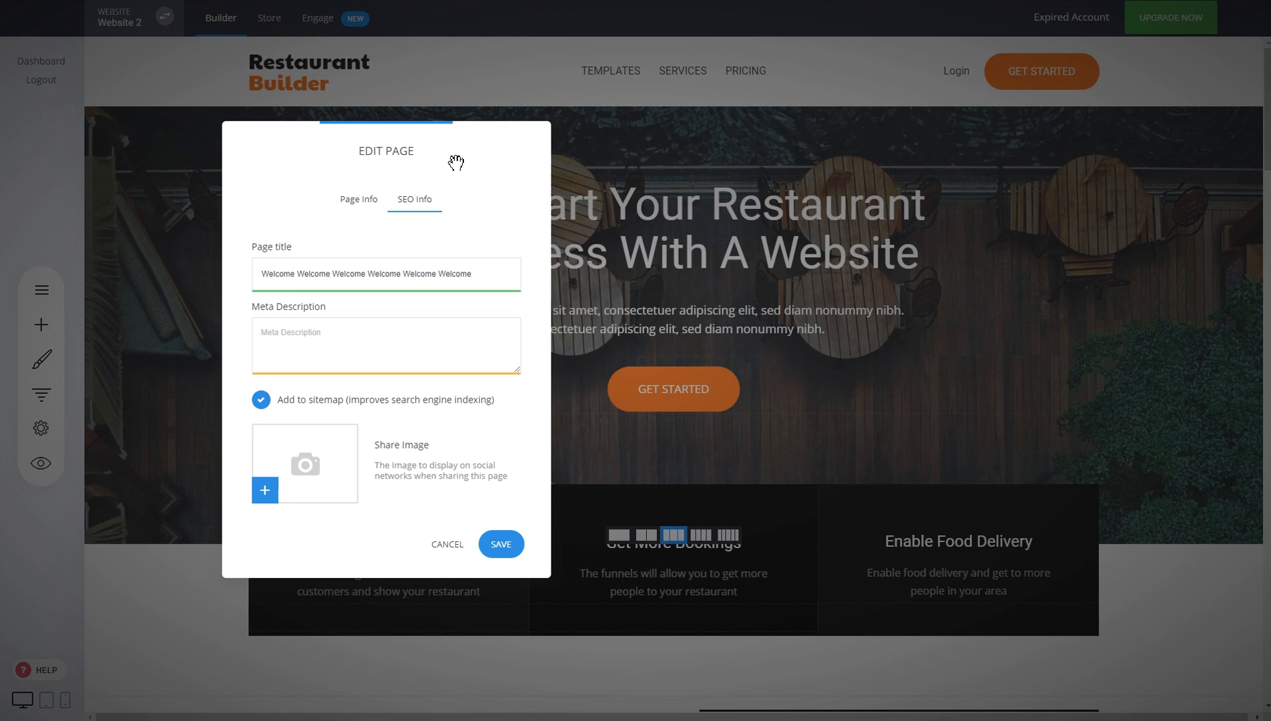
click(404, 281)
click(311, 335)
click(448, 545)
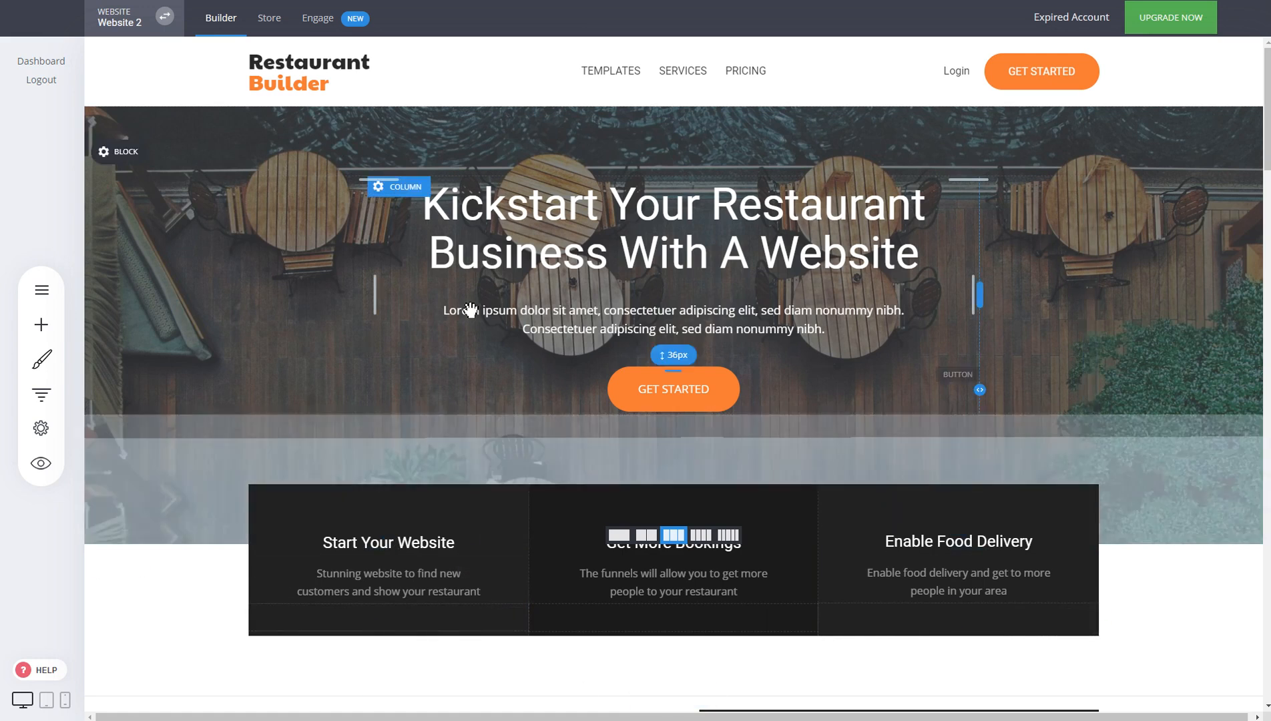
Inspect the text formatting of the hero heading "Kickstart Your Restaurant Business With A Website".
click(612, 238)
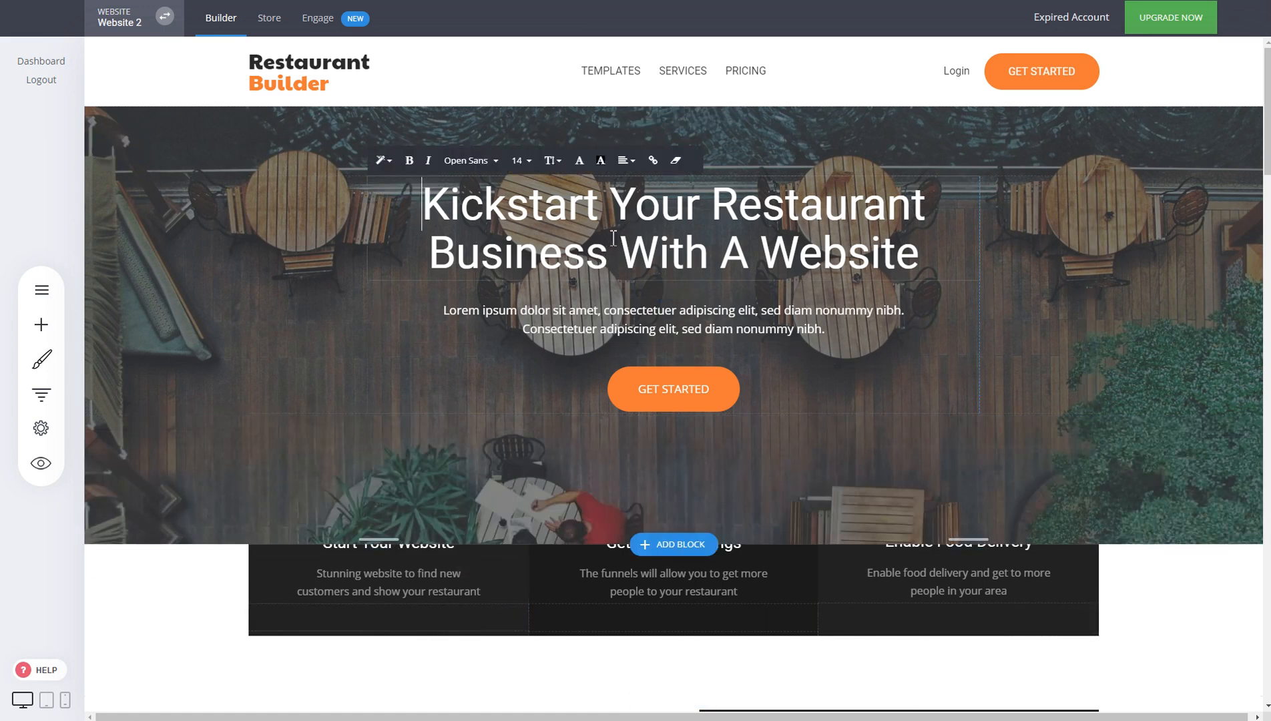
triple_click(613, 238)
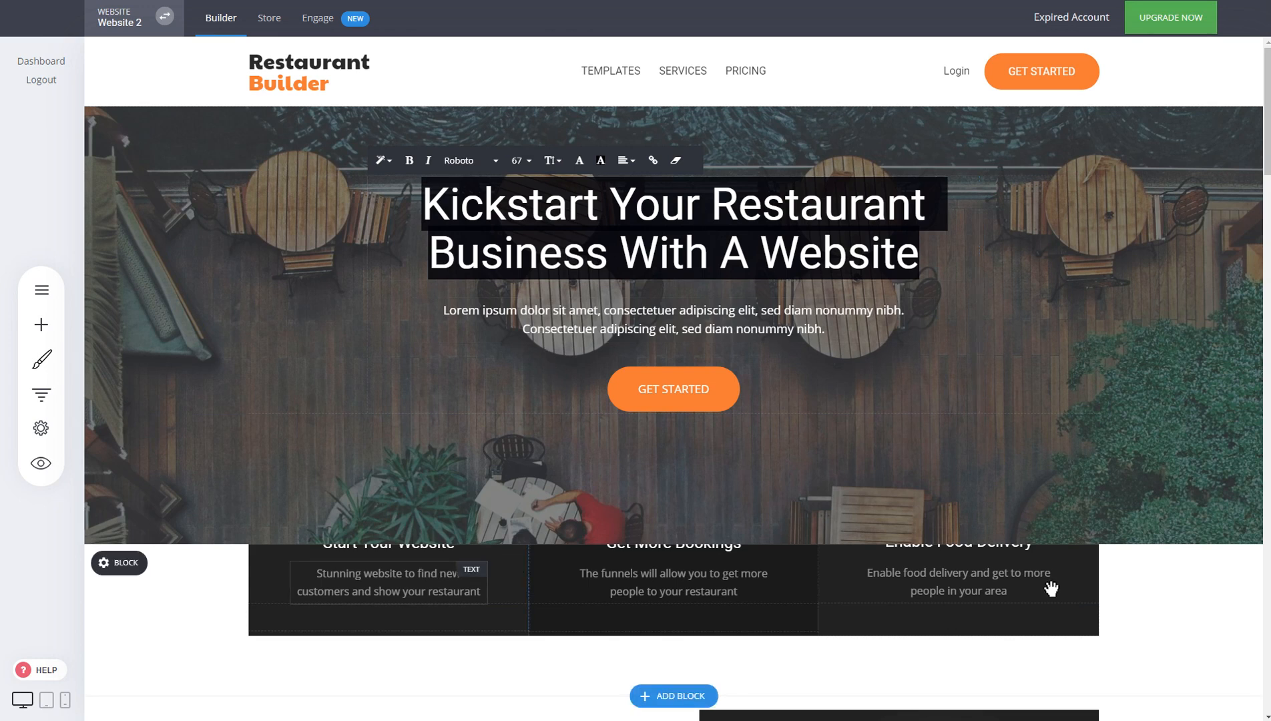
click(1171, 582)
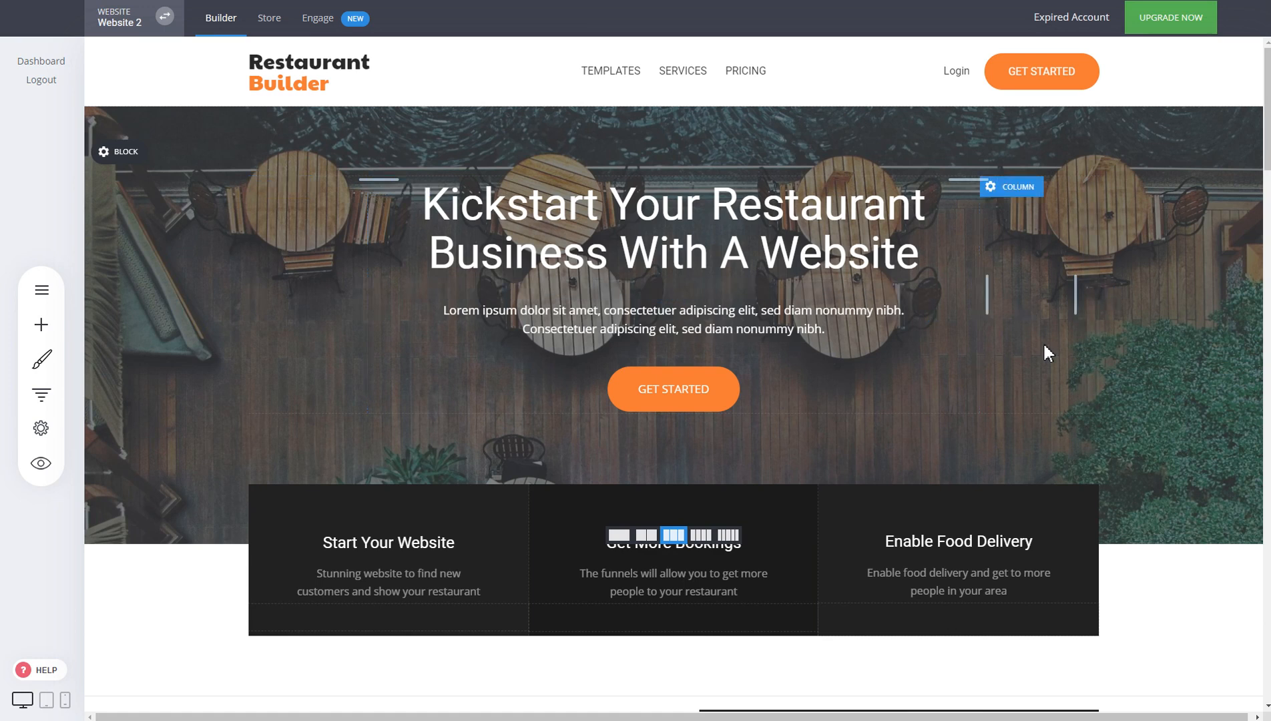
Review the current page's SEO title, meta description and sitemap option, and close its settings without saving.
click(40, 429)
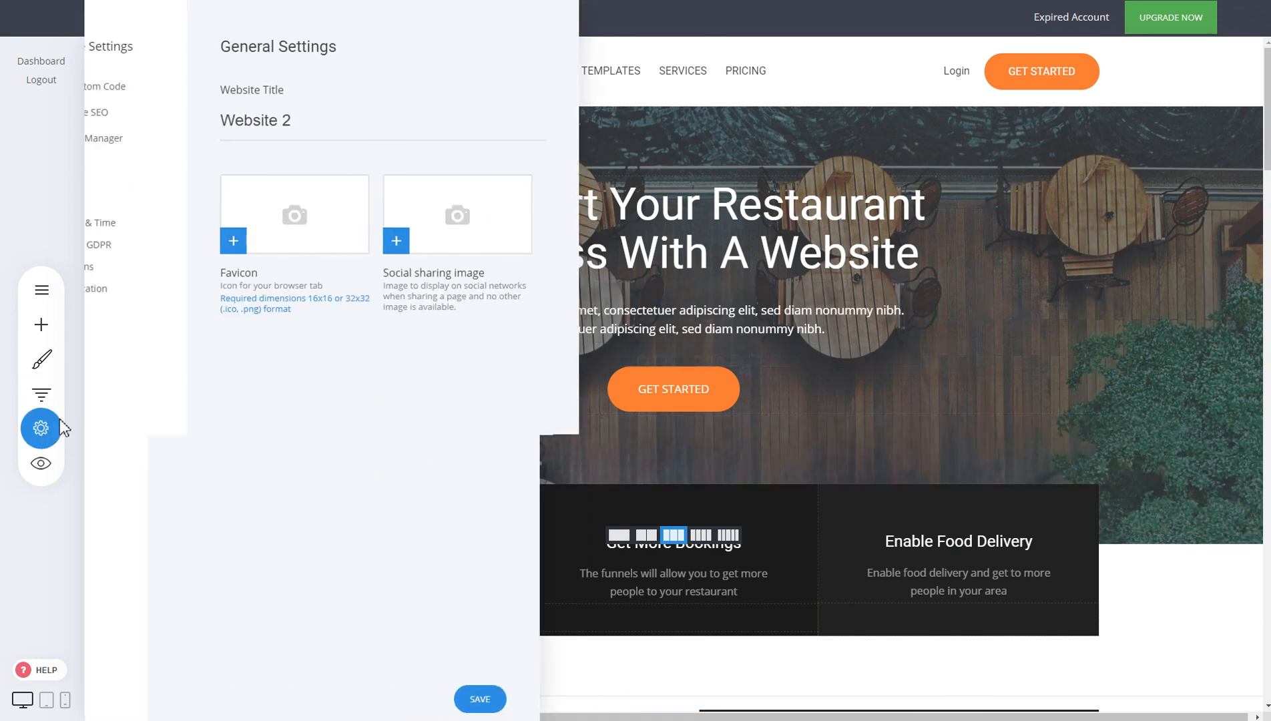
click(143, 115)
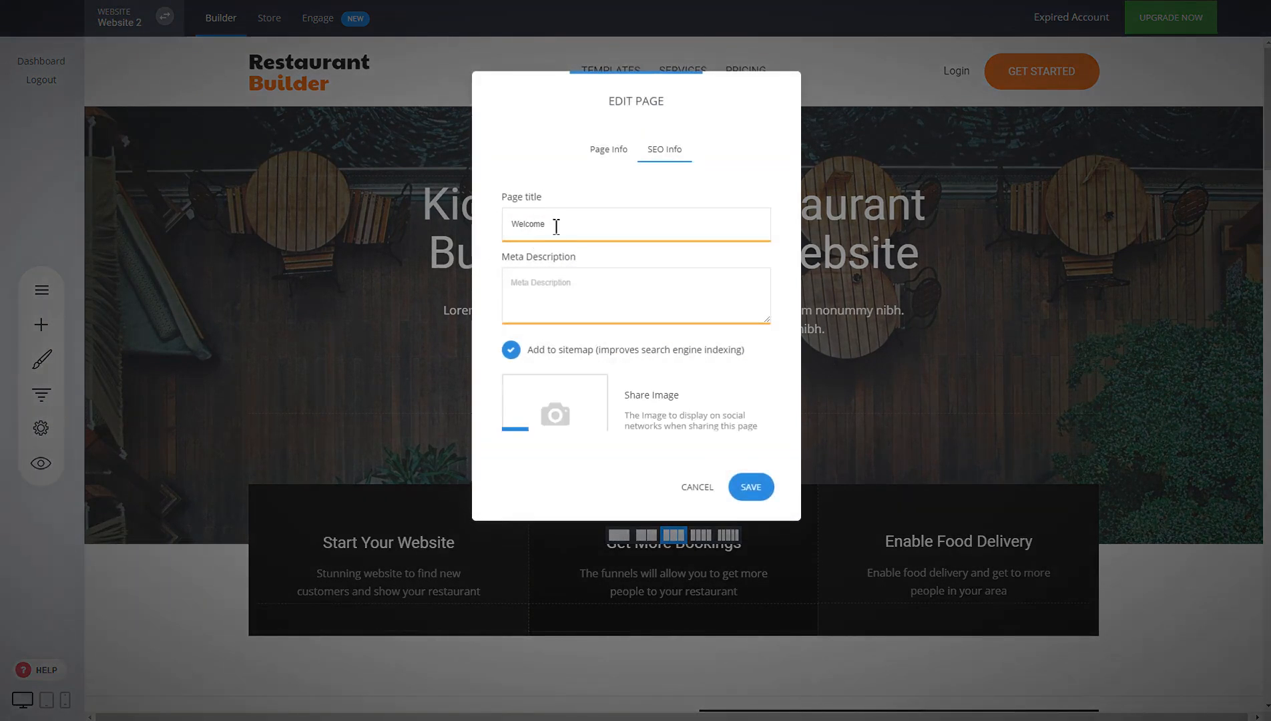
drag(569, 229, 498, 235)
click(606, 284)
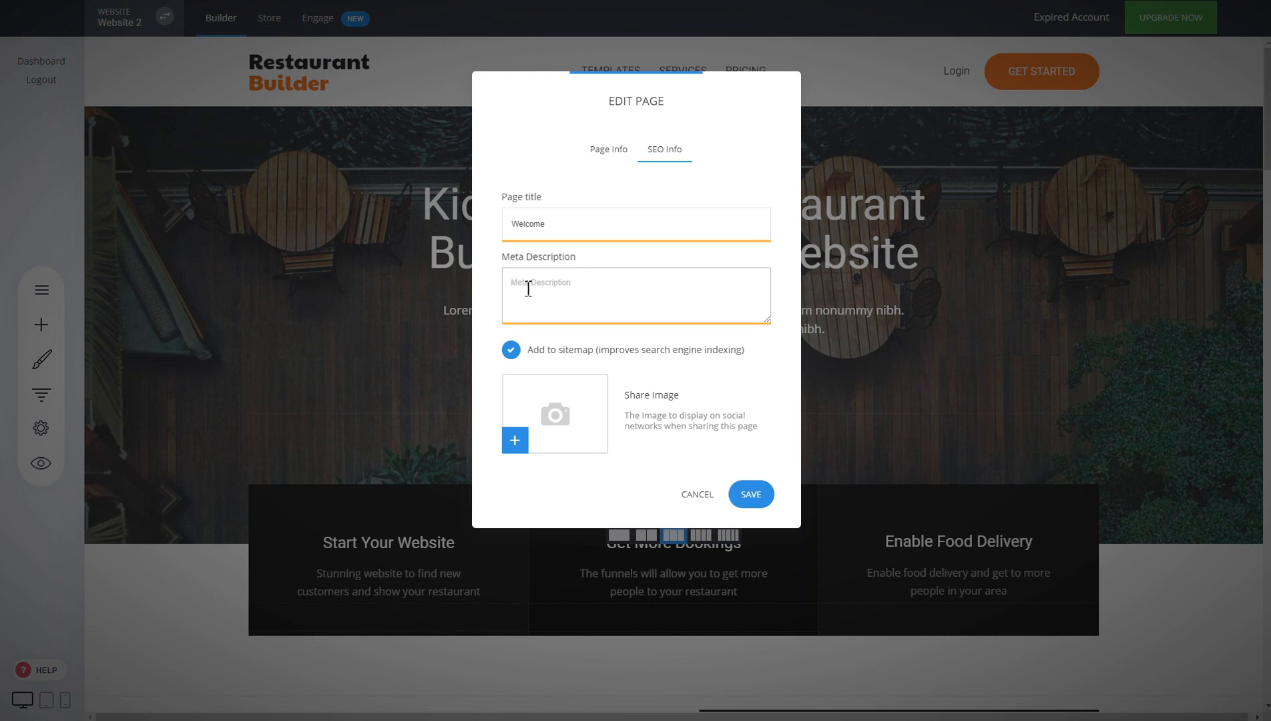
click(649, 283)
click(595, 360)
click(594, 359)
click(700, 496)
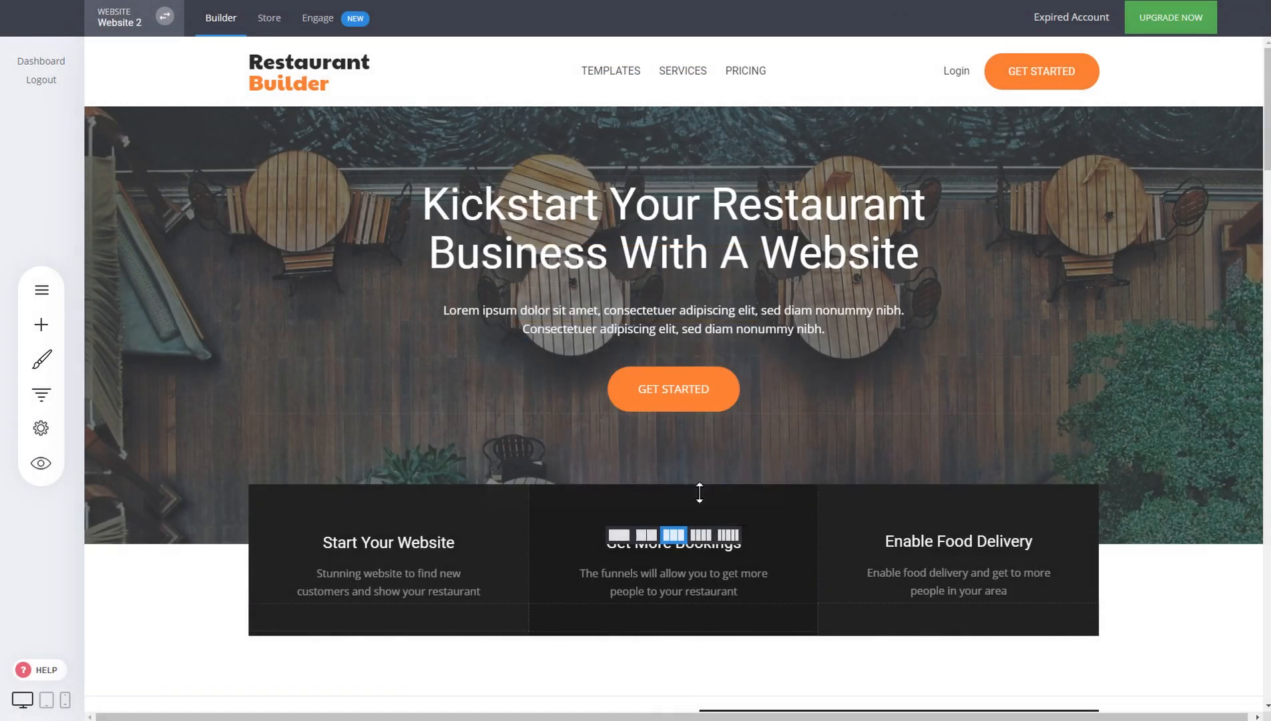
Open the SEO info of the Templates page from the website's page list.
click(54, 393)
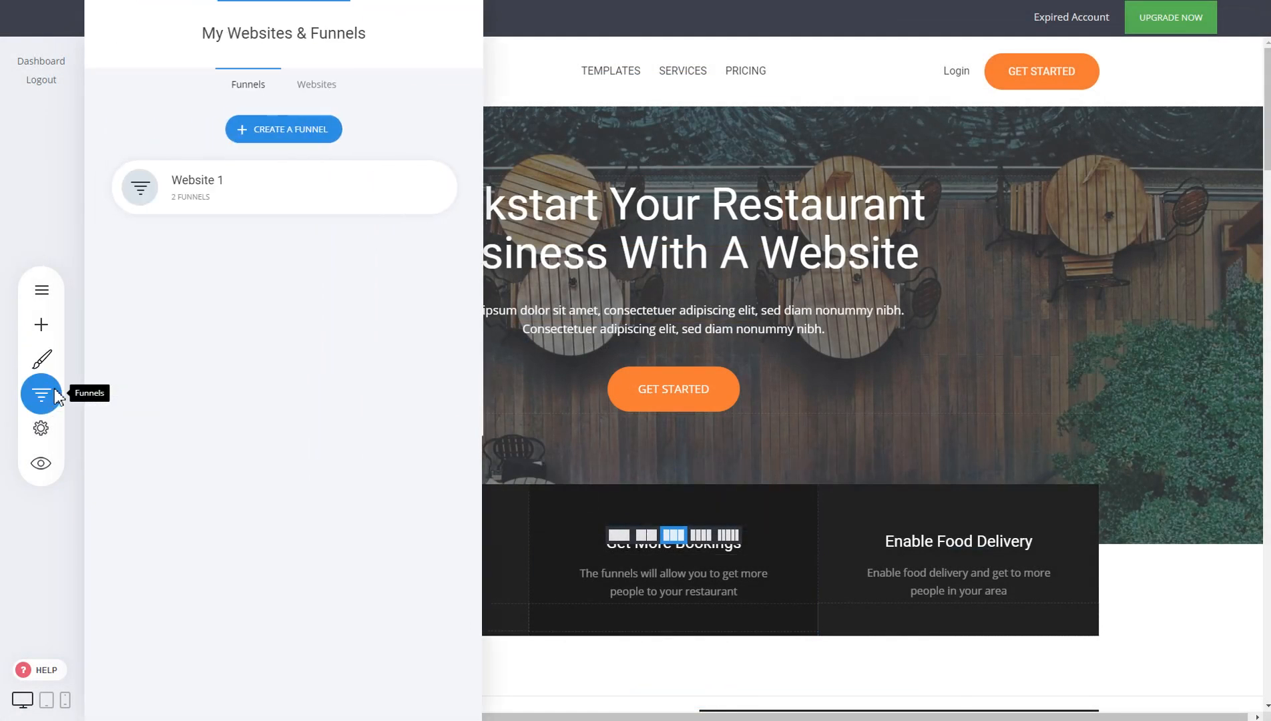
click(675, 326)
click(51, 298)
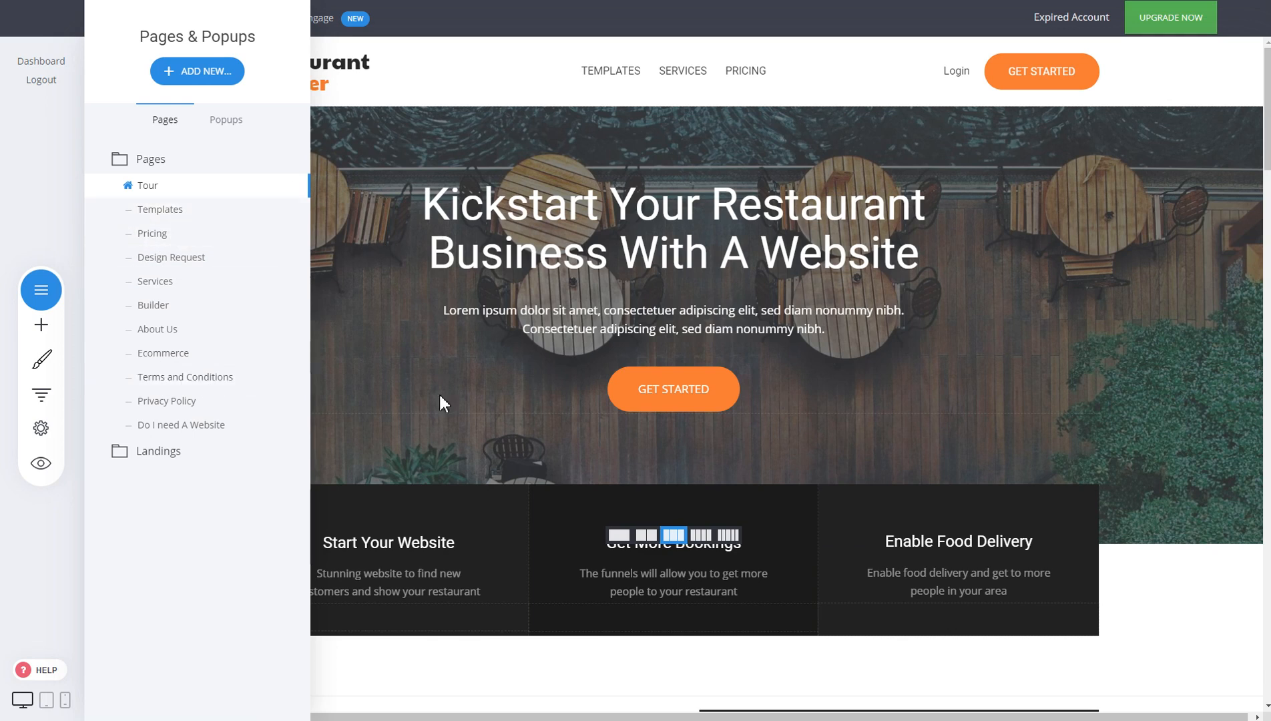
click(287, 211)
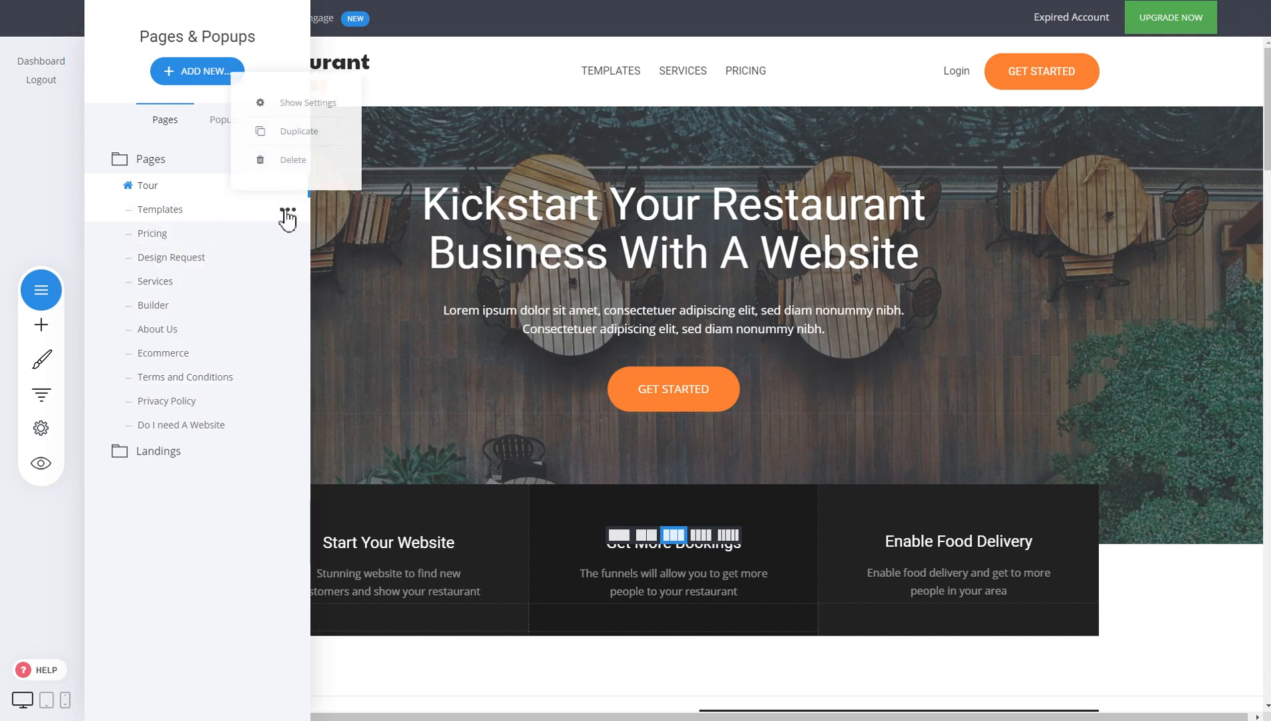
click(303, 107)
click(666, 152)
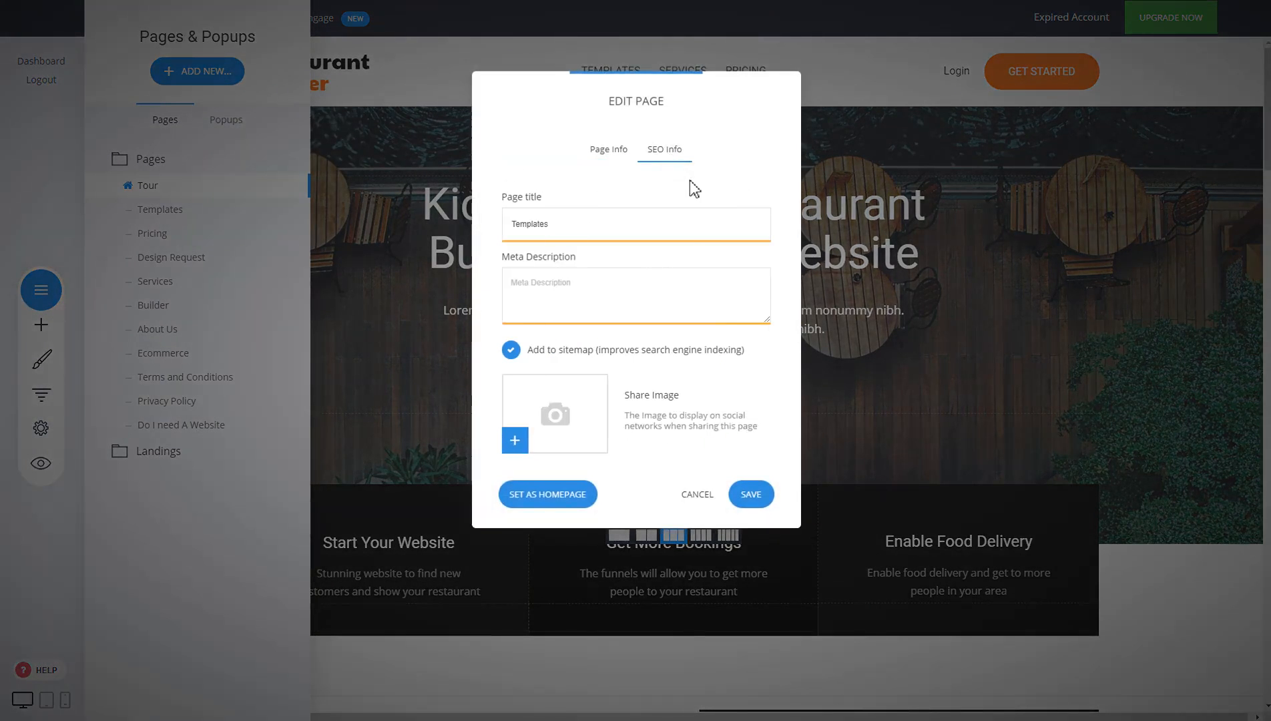
Review the Templates page's title, meta description and share image fields, and close its settings without saving.
drag(672, 221, 502, 217)
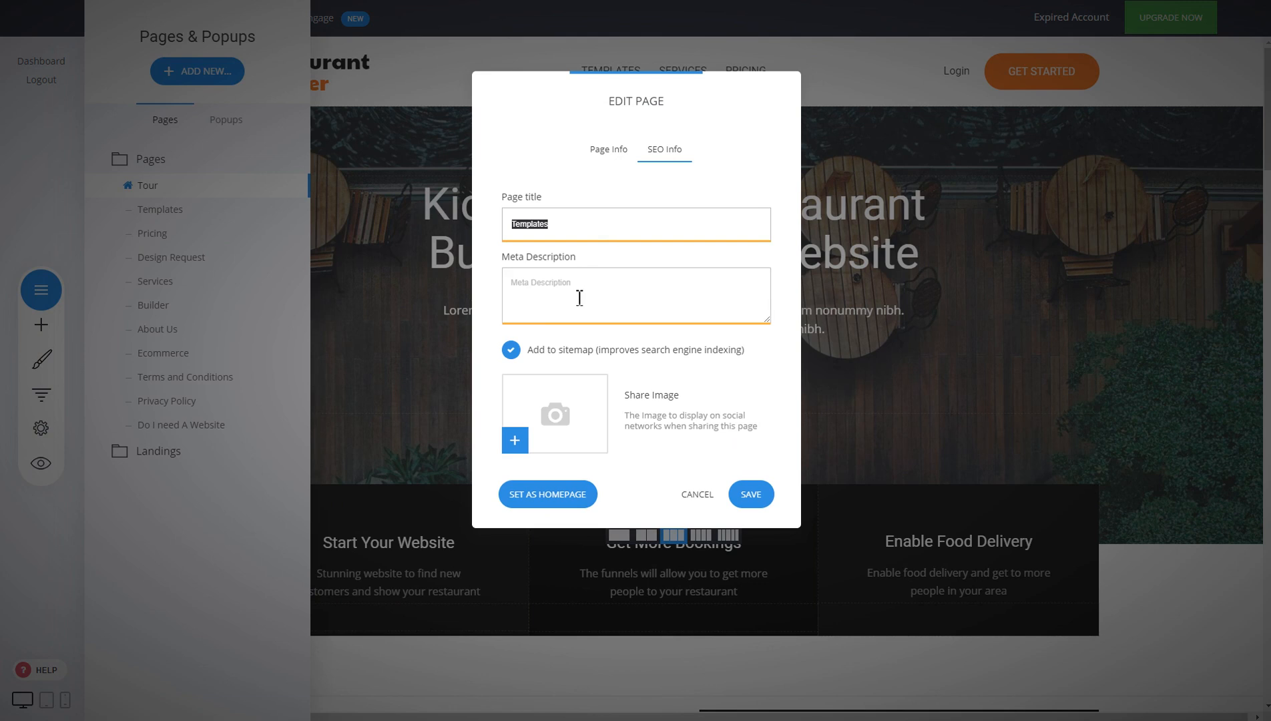
mouse_move(567, 360)
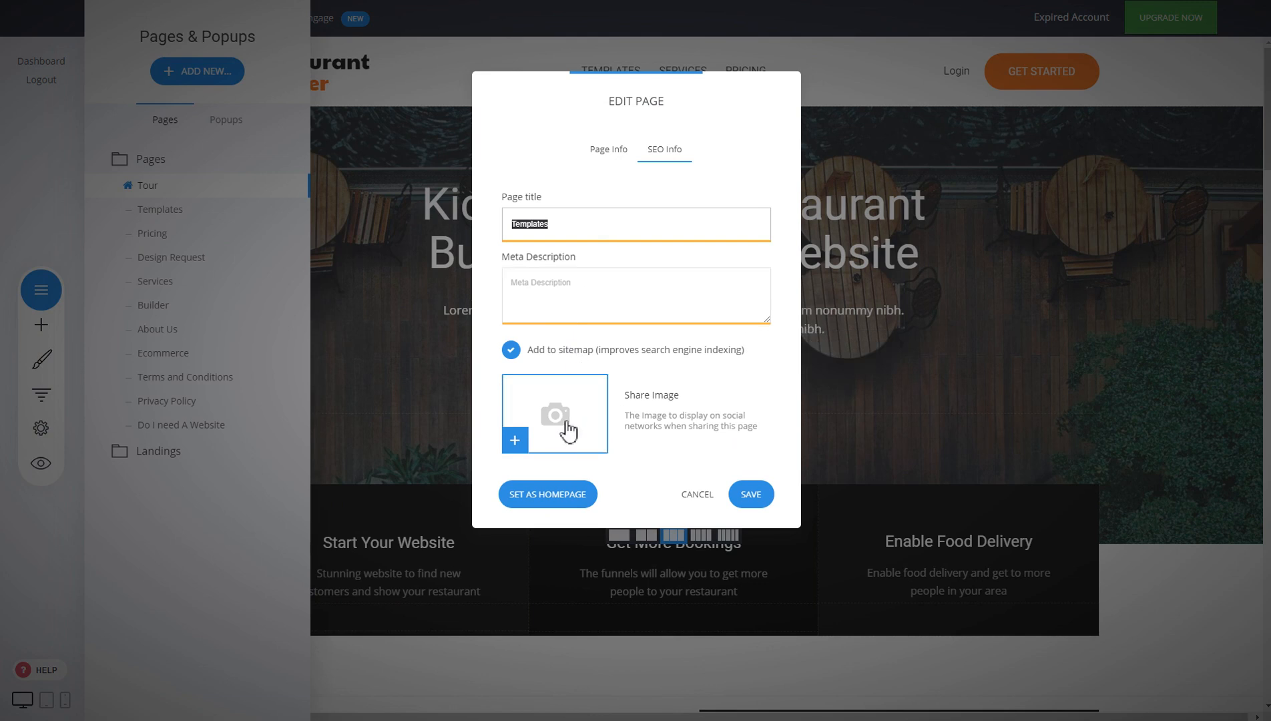
click(696, 494)
click(455, 282)
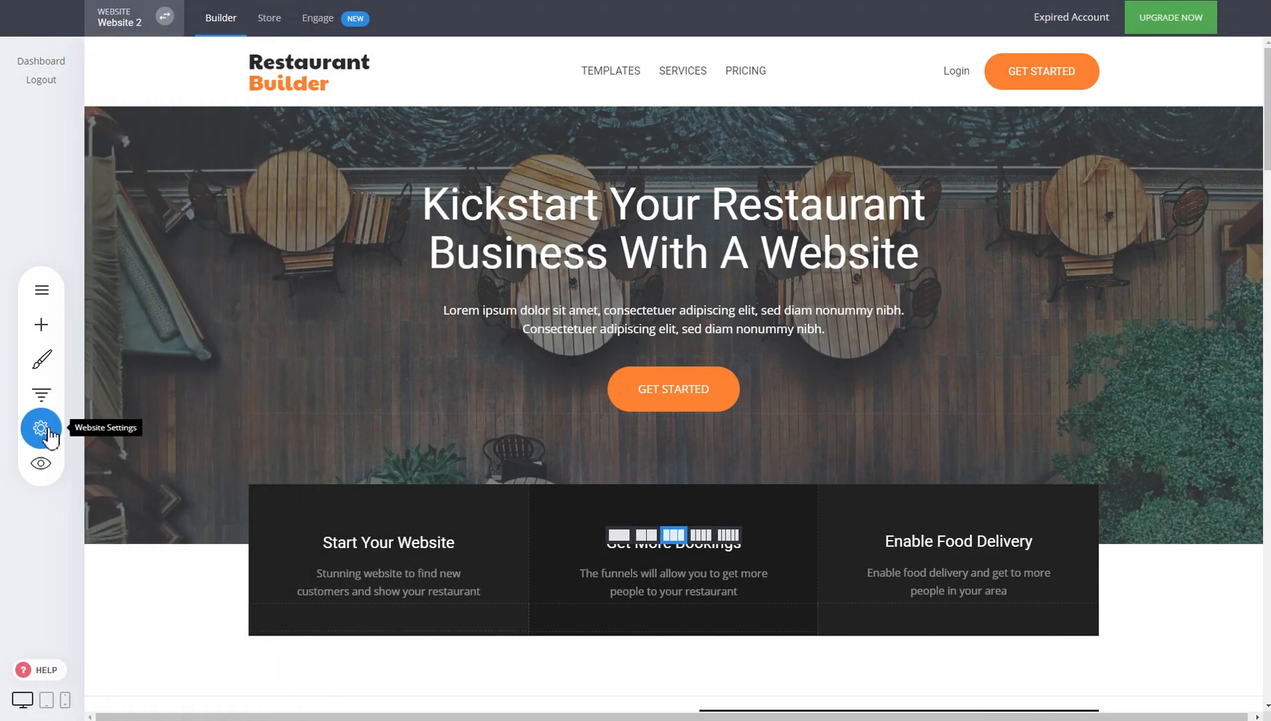
View the website's general settings for title, favicon and social sharing image.
click(48, 437)
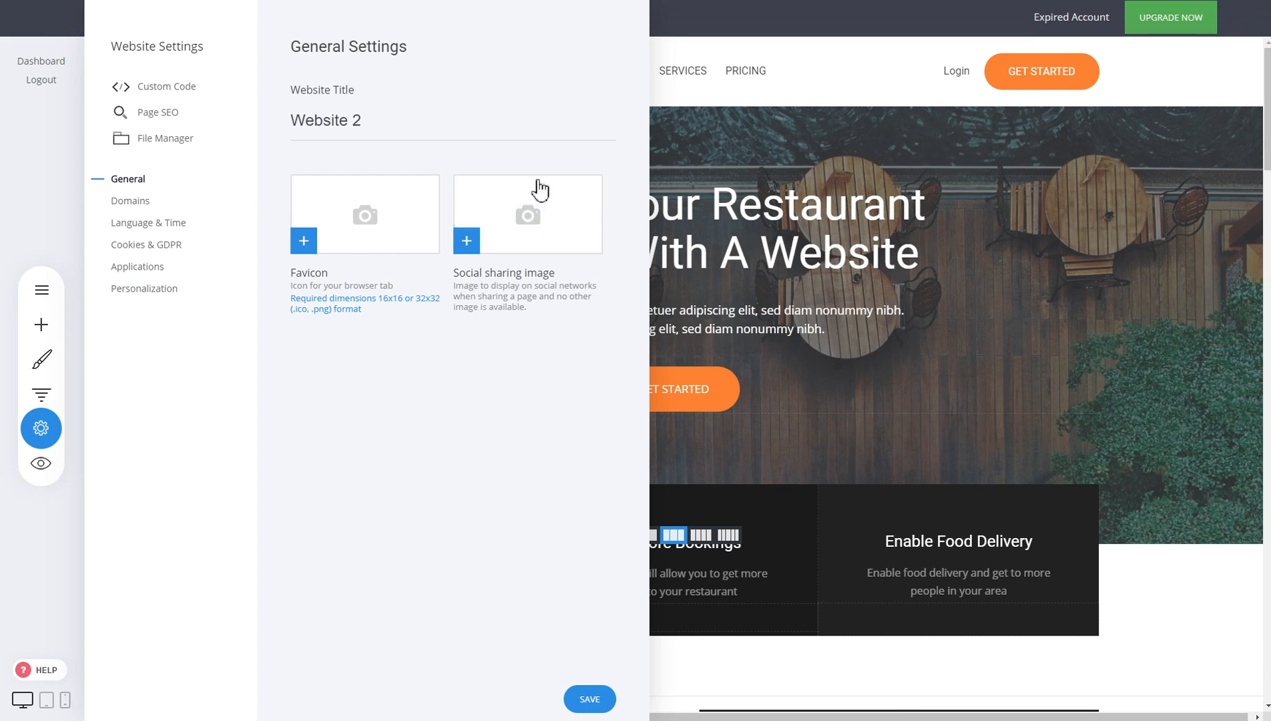
click(699, 176)
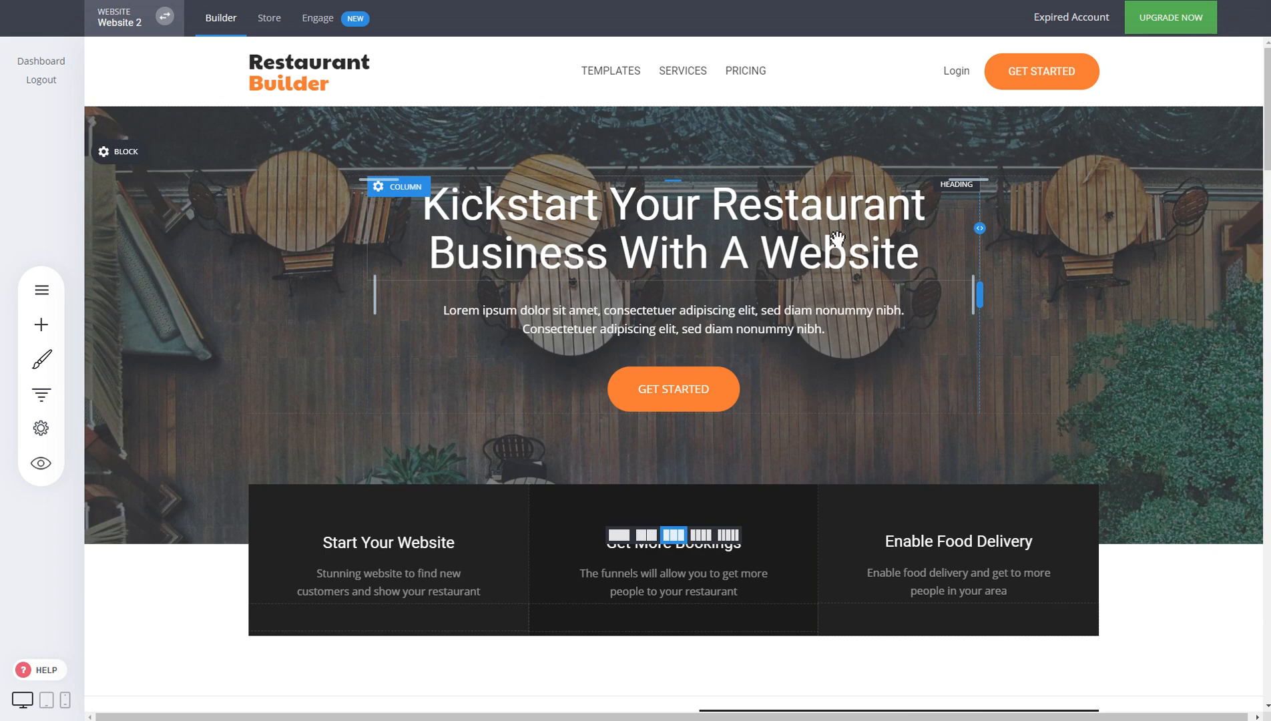
Switch the builder to Website 1 from the list of websites.
click(138, 27)
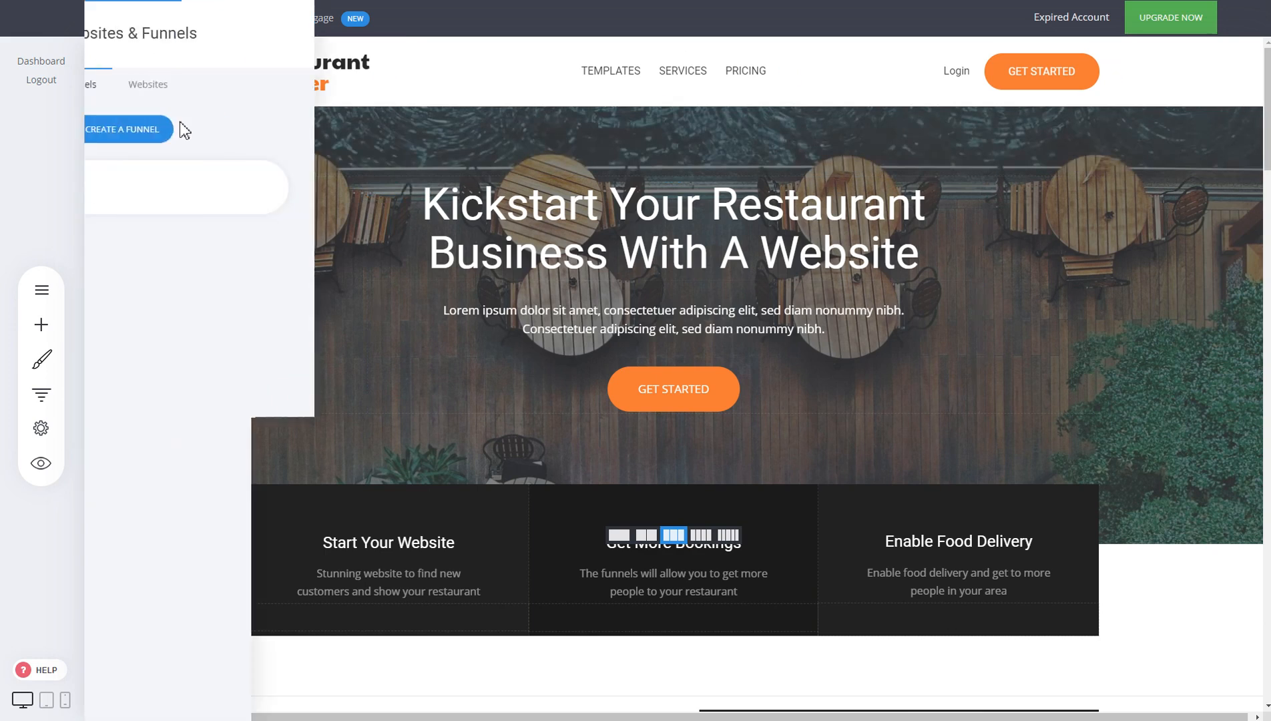
click(316, 85)
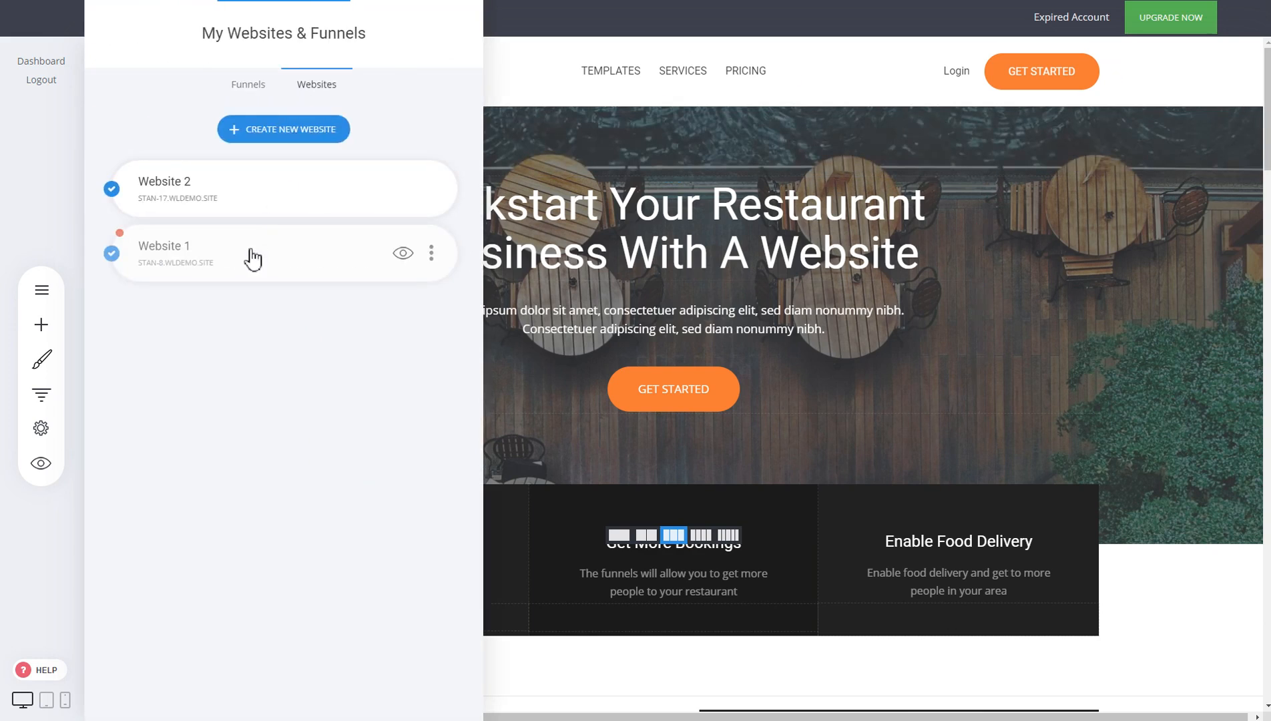
click(252, 257)
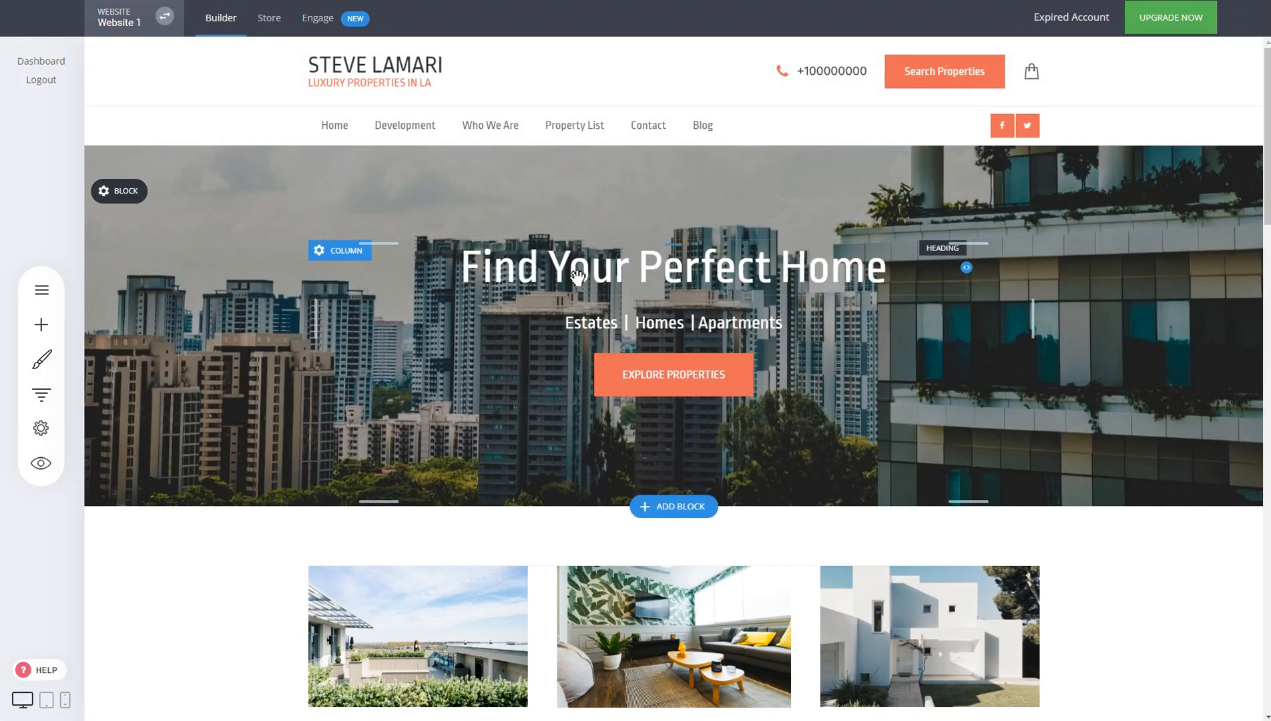
View the Heading widget among the addable widgets and the header styles offered for the "Find Your Perfect Home" heading, and close the style list.
click(41, 324)
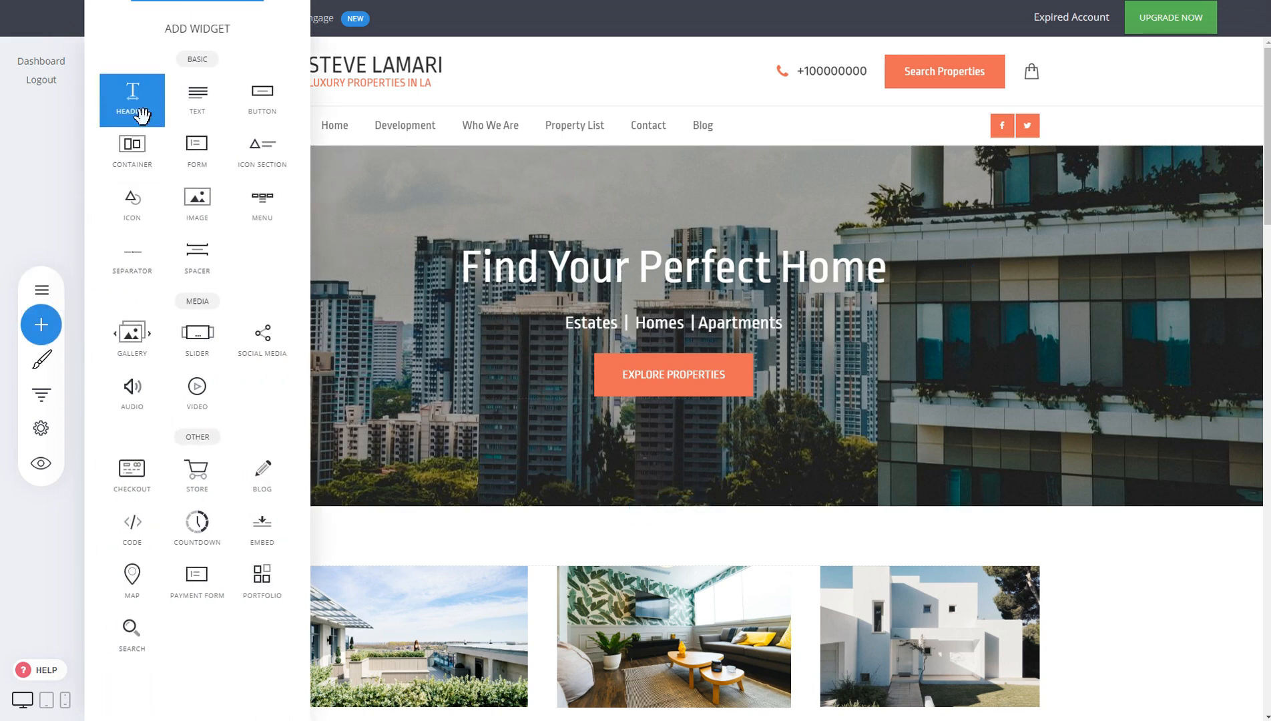
click(501, 286)
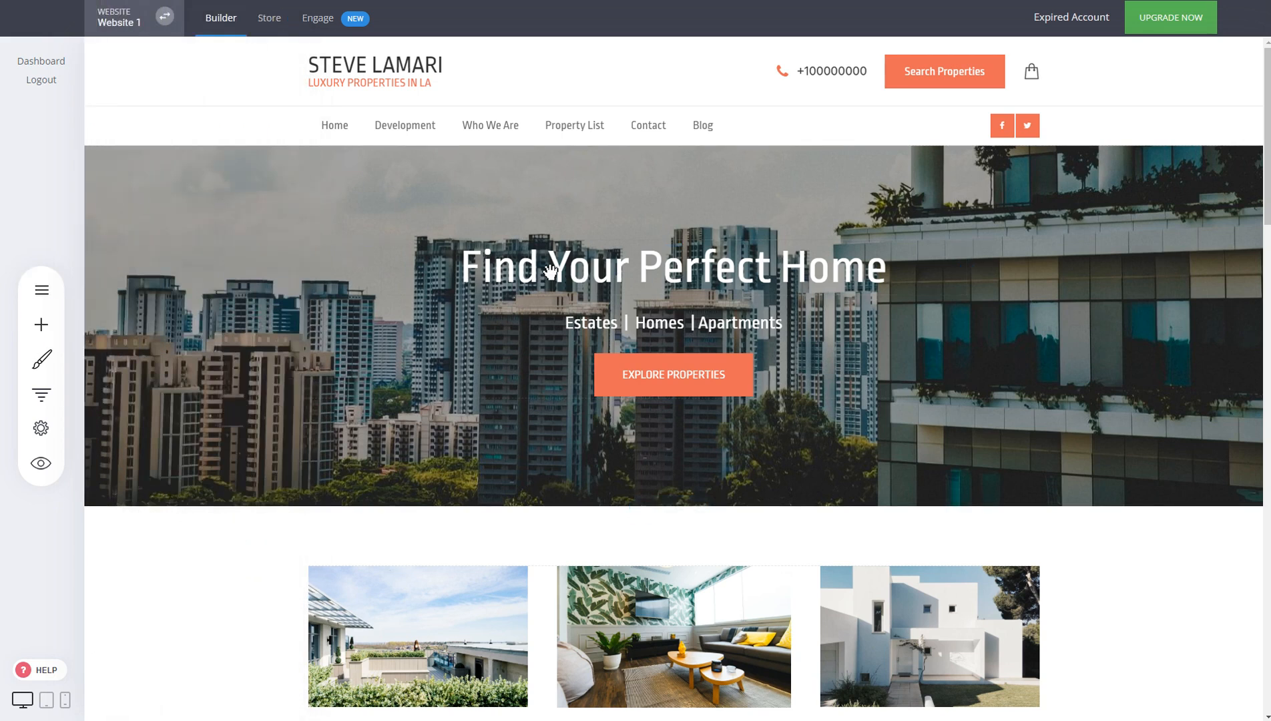
click(551, 269)
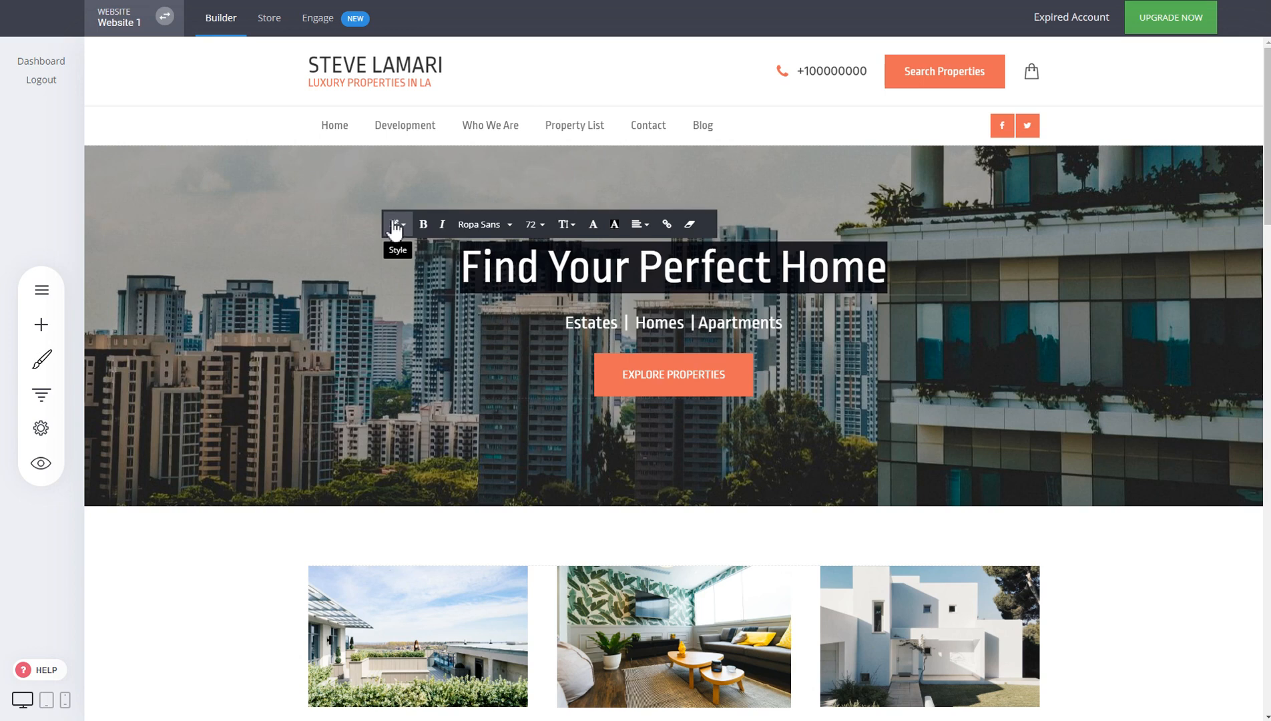
click(403, 234)
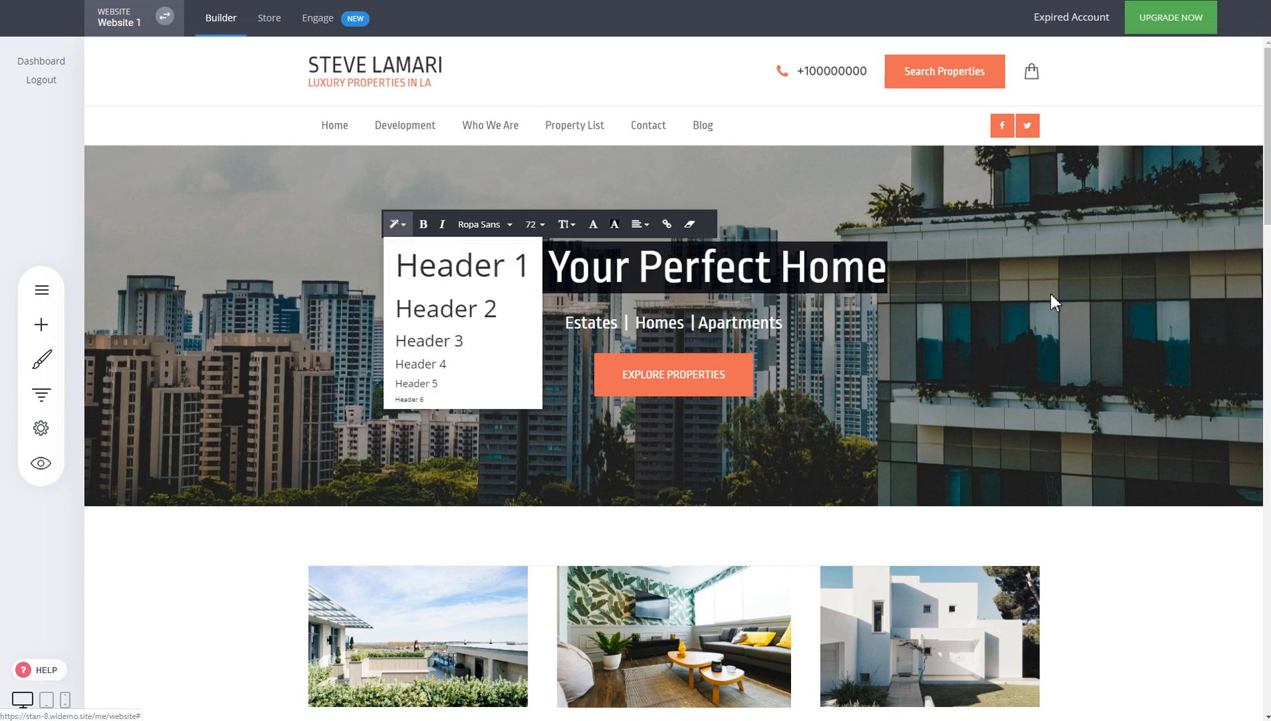
click(1071, 284)
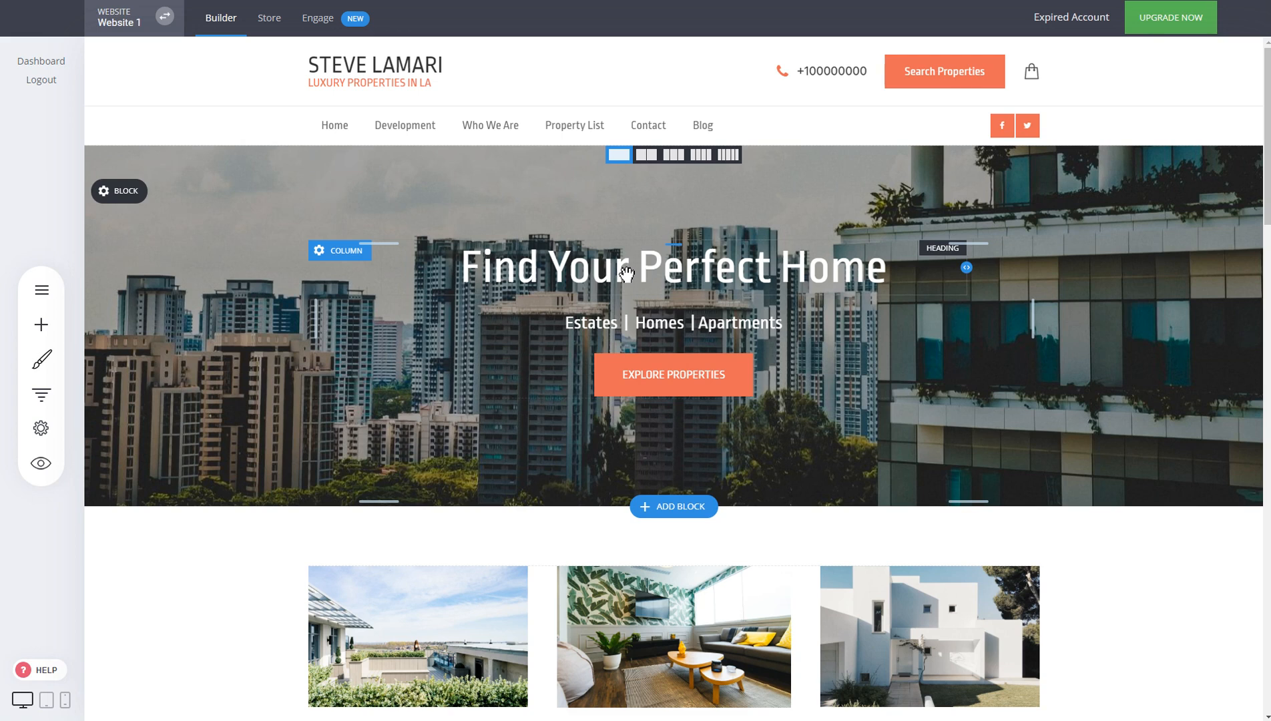
Open the text of the "Find Your Perfect Home" heading for editing and close it without entering anything.
click(669, 274)
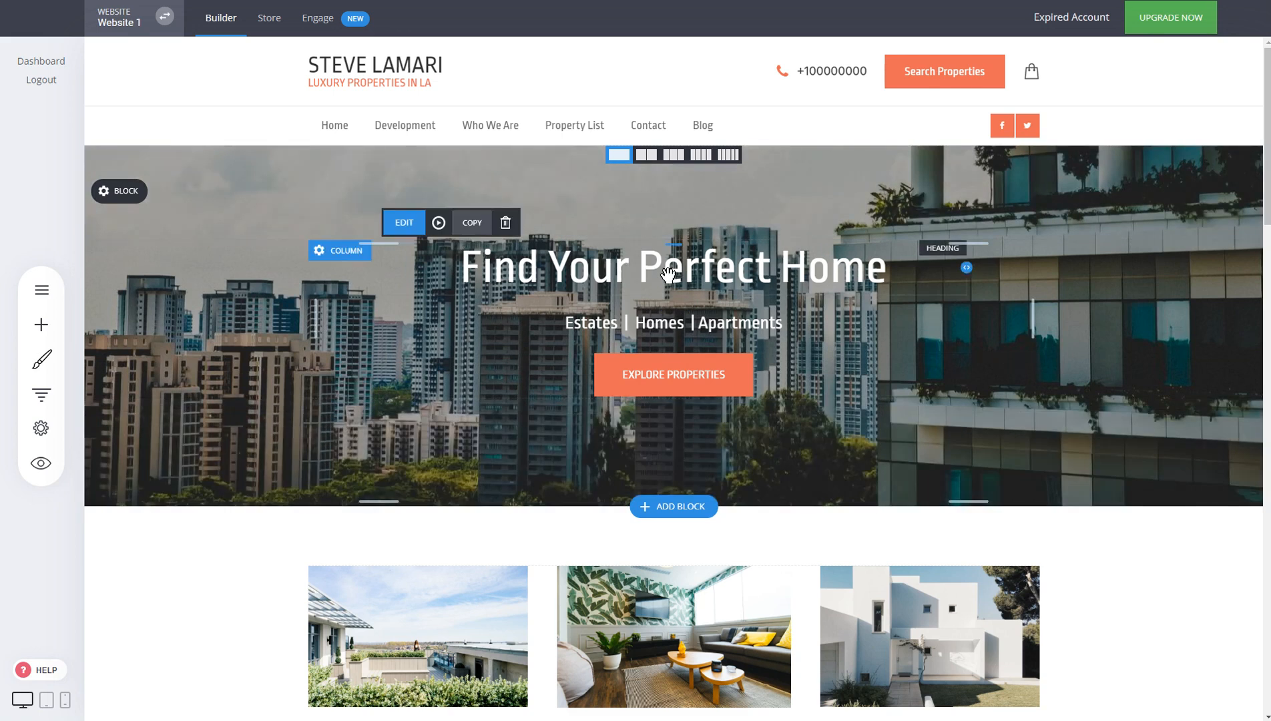
click(669, 274)
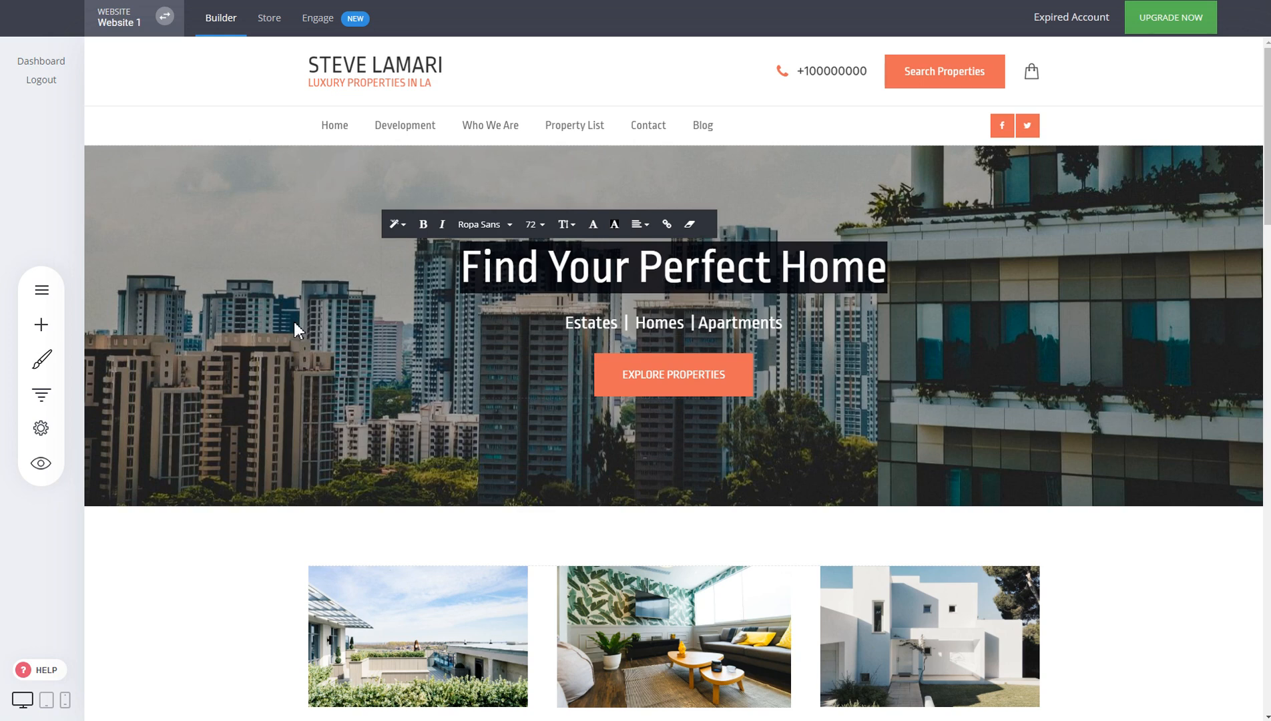
click(1053, 273)
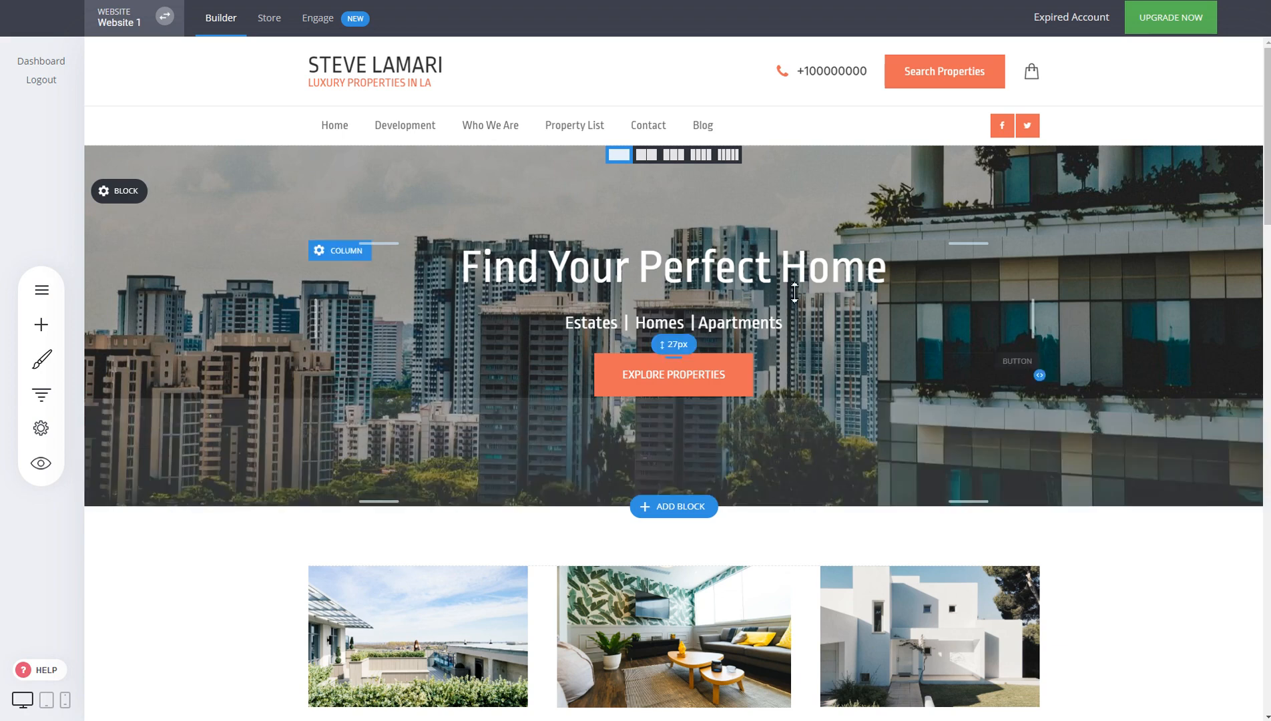
View the header styles offered for the "Featured Videos" section heading and close the style list without choosing one.
scroll(874, 414, down, 3)
scroll(335, 510, down, 4)
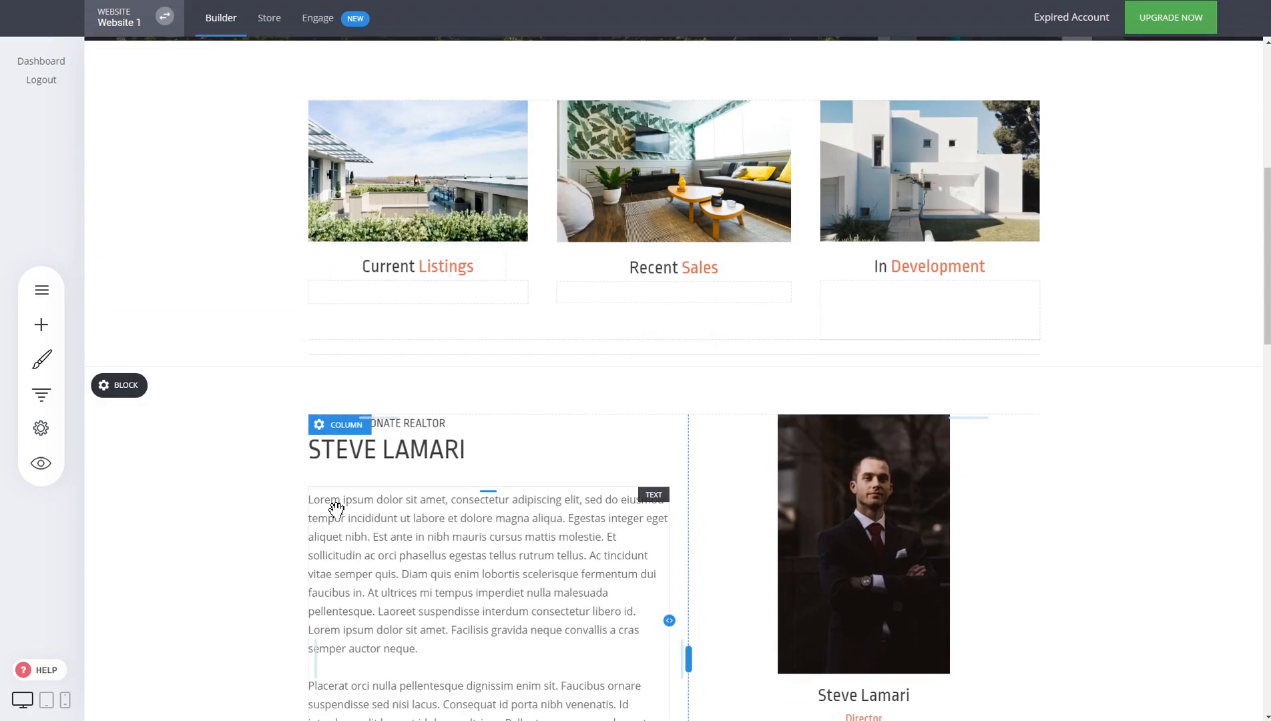
scroll(875, 404, down, 4)
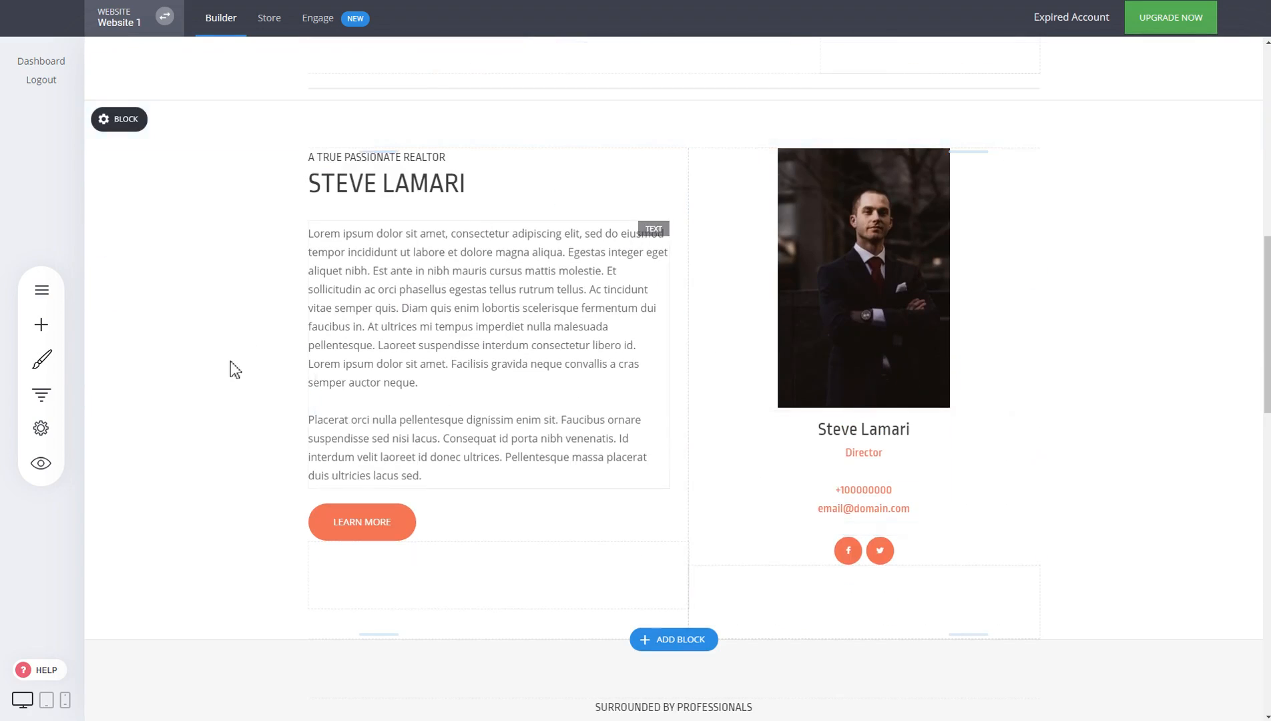
scroll(1042, 449, up, 10)
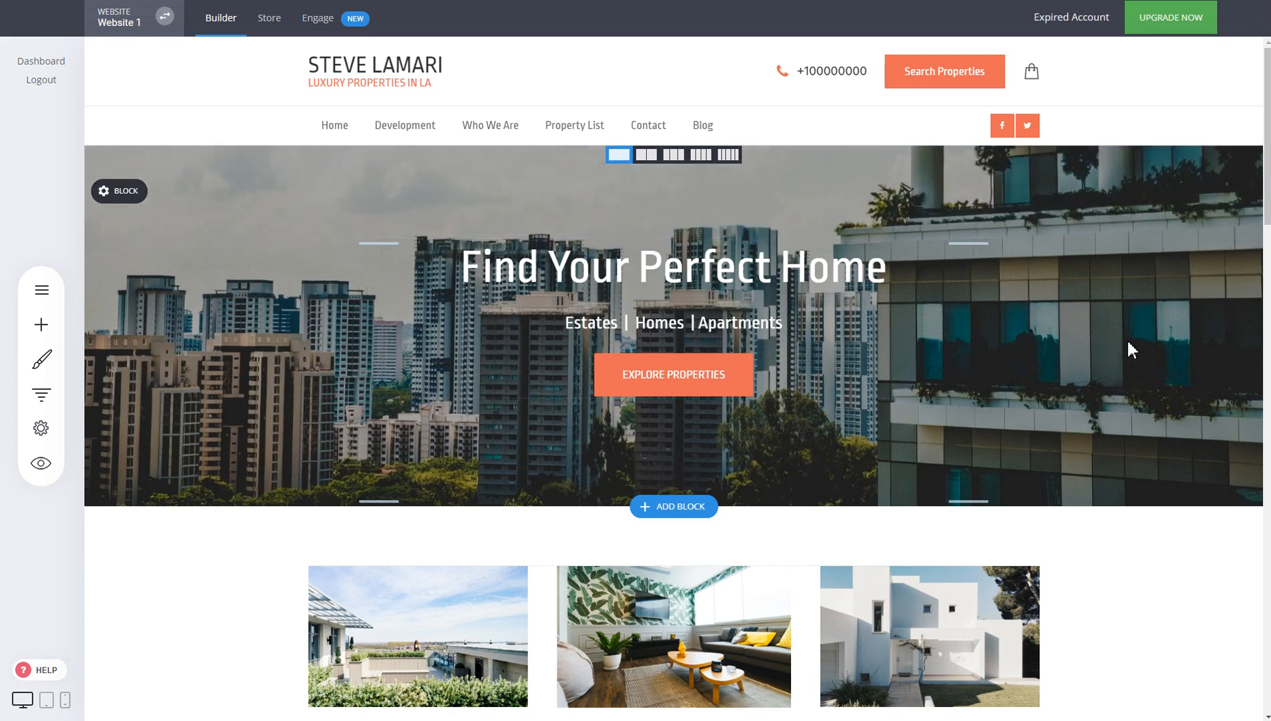
scroll(1128, 342, down, 8)
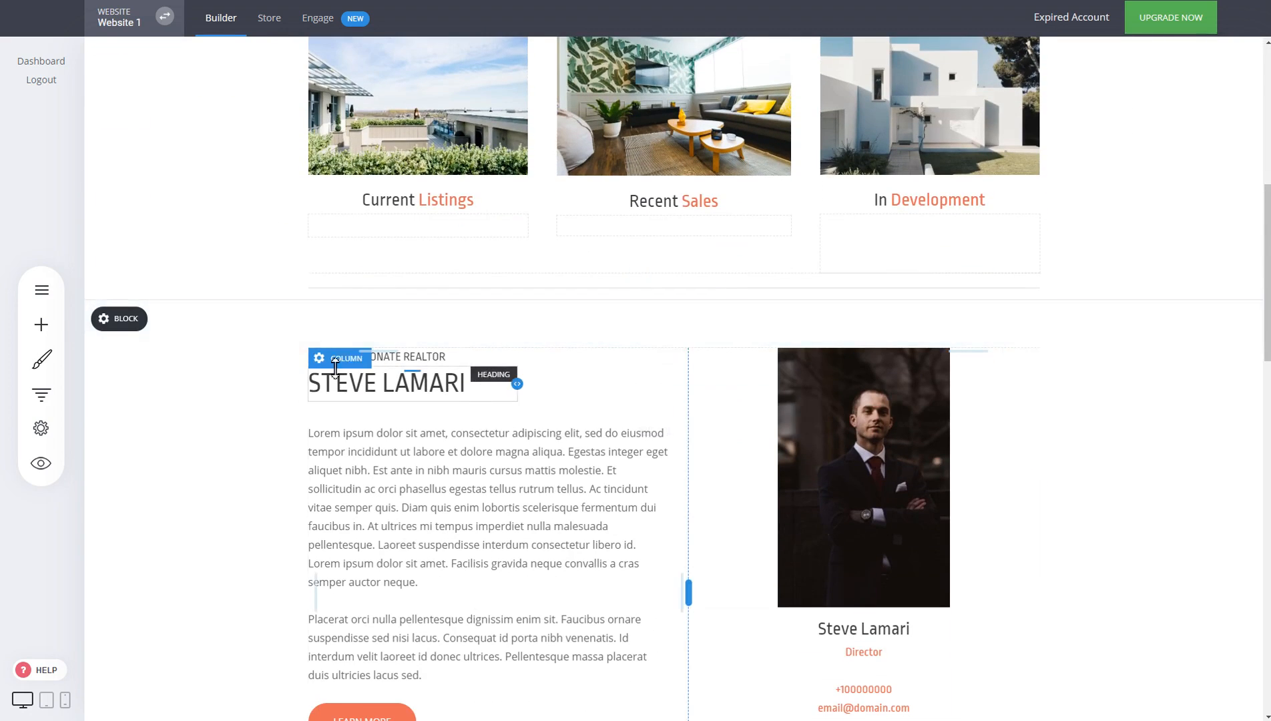
scroll(846, 358, down, 6)
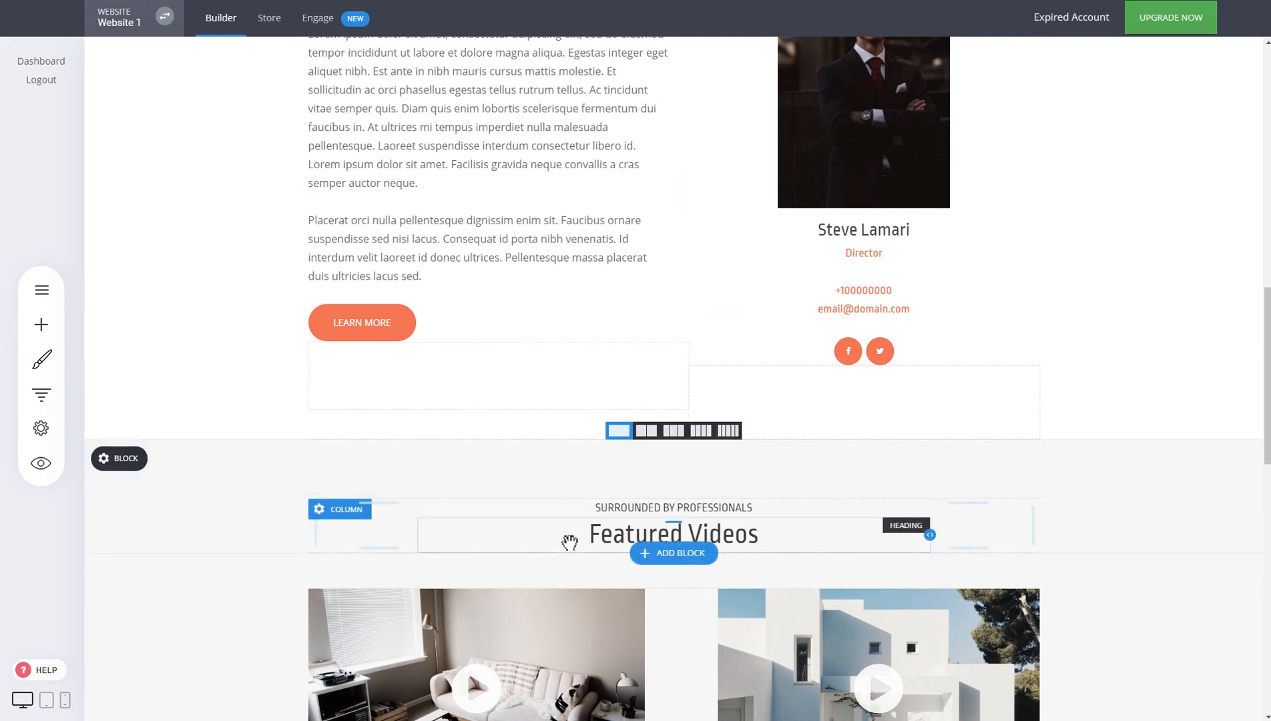
click(569, 540)
click(431, 514)
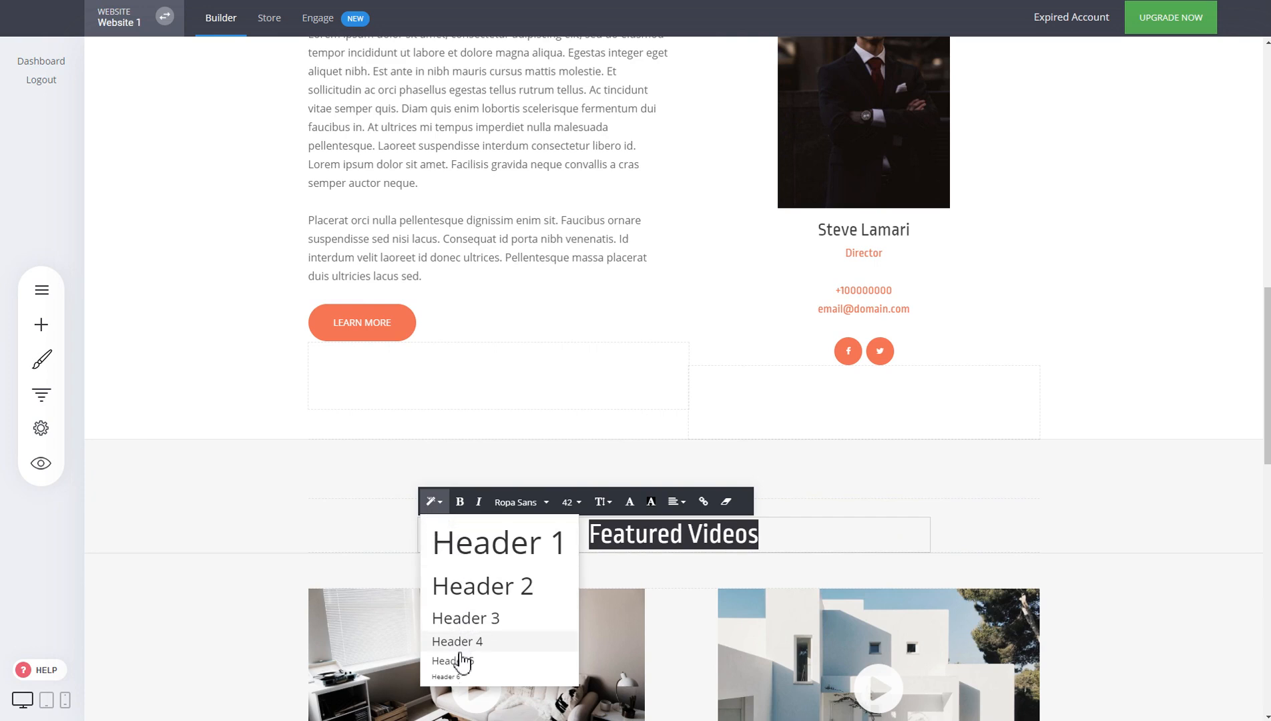
click(1117, 516)
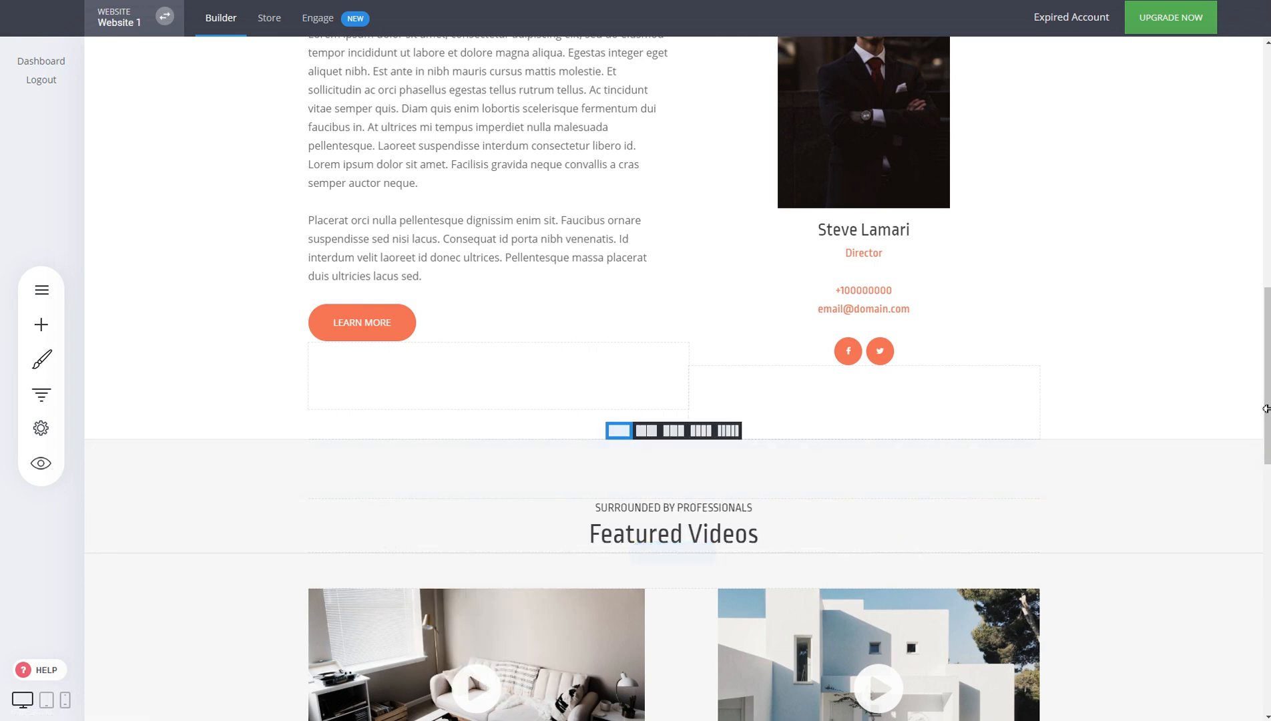
Examine the home page's heading structure from the hero heading through the section headings to the newsletter block and footer.
scroll(467, 670, up, 9)
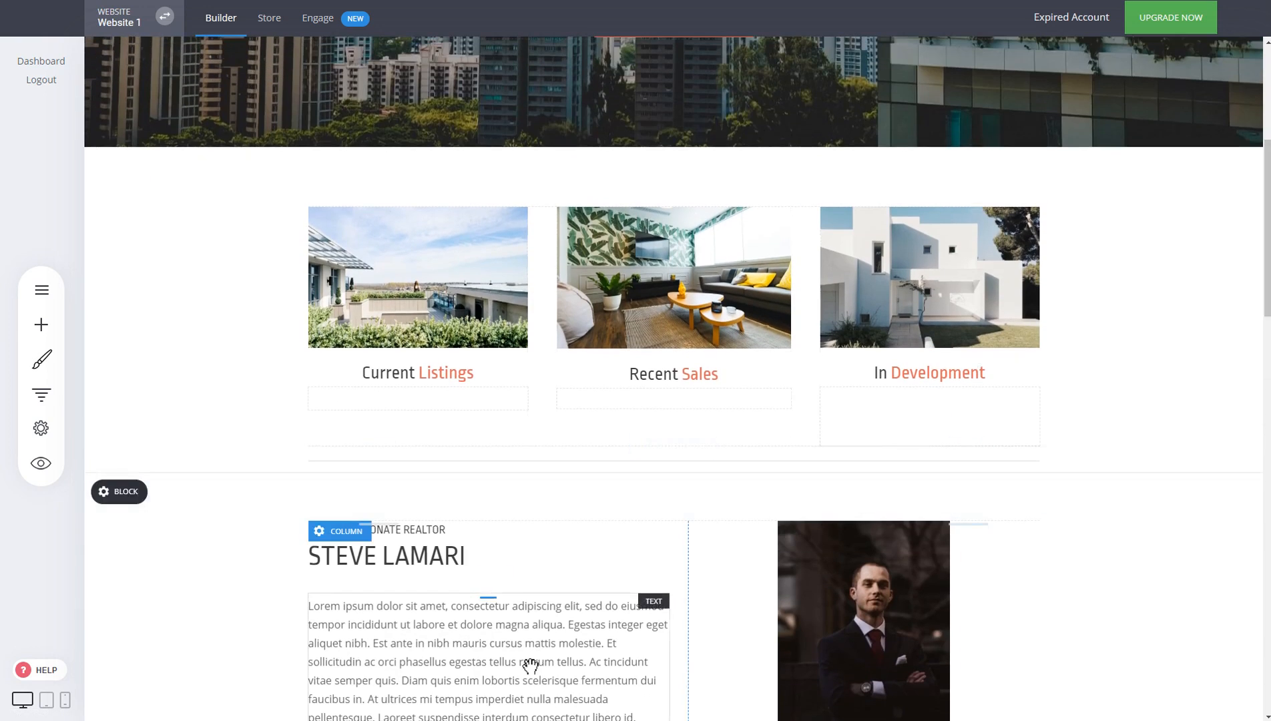
scroll(531, 663, up, 5)
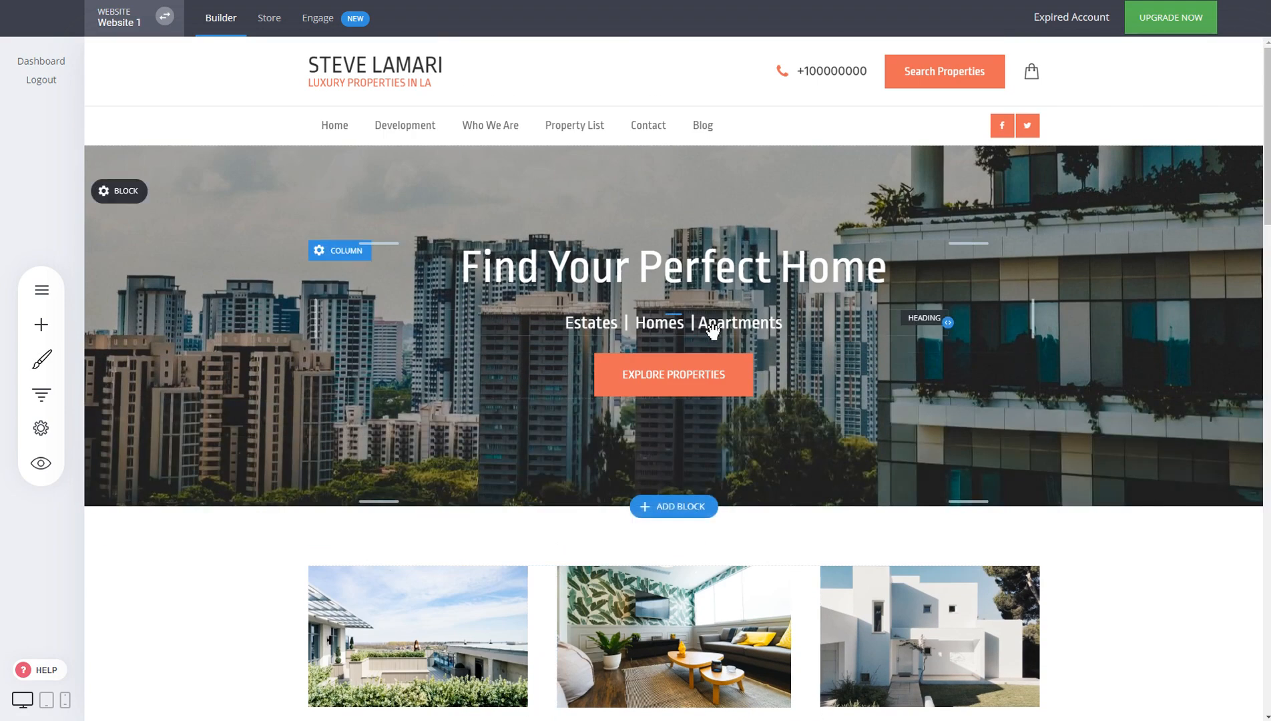
scroll(1183, 370, down, 4)
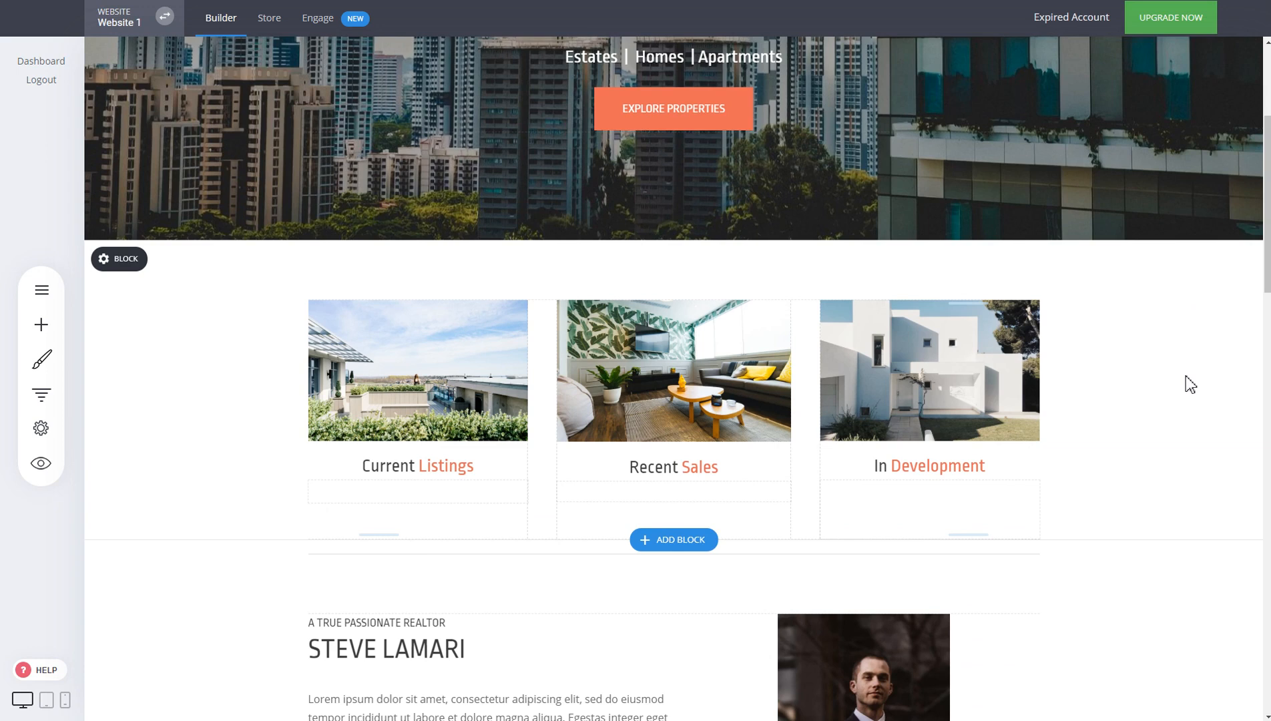
scroll(1186, 376, down, 3)
scroll(408, 534, down, 3)
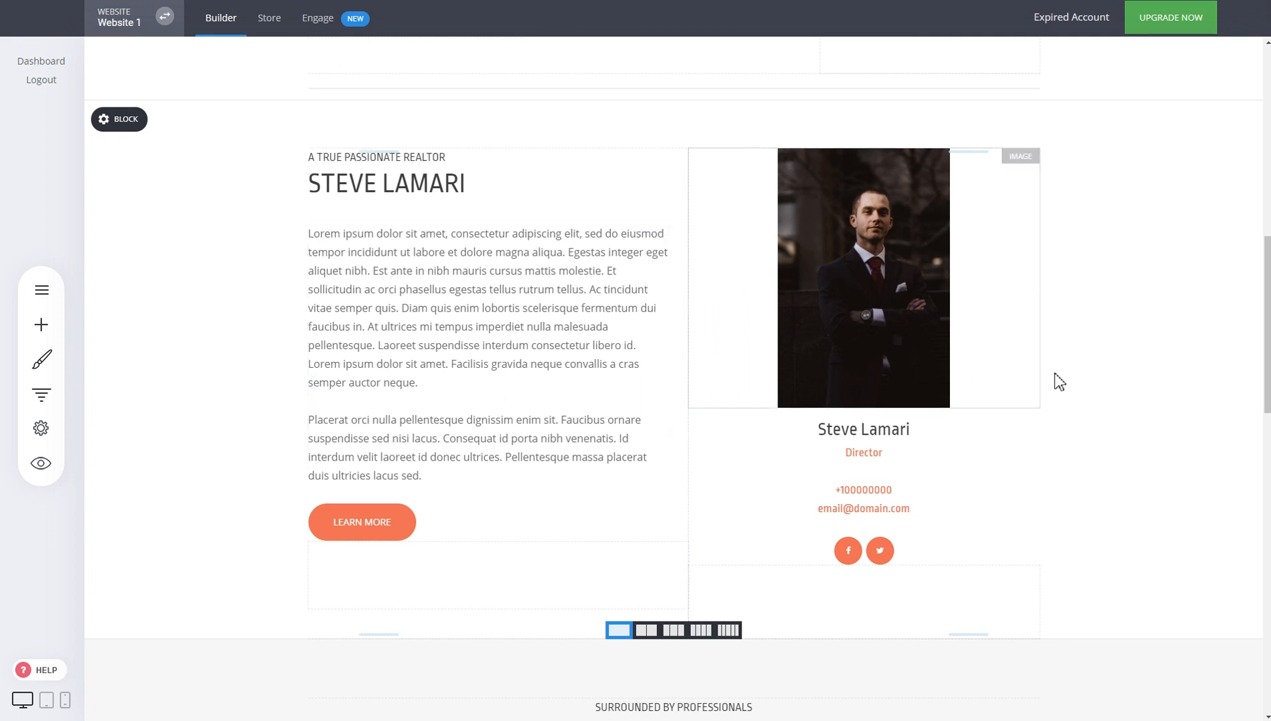
scroll(1060, 381, down, 5)
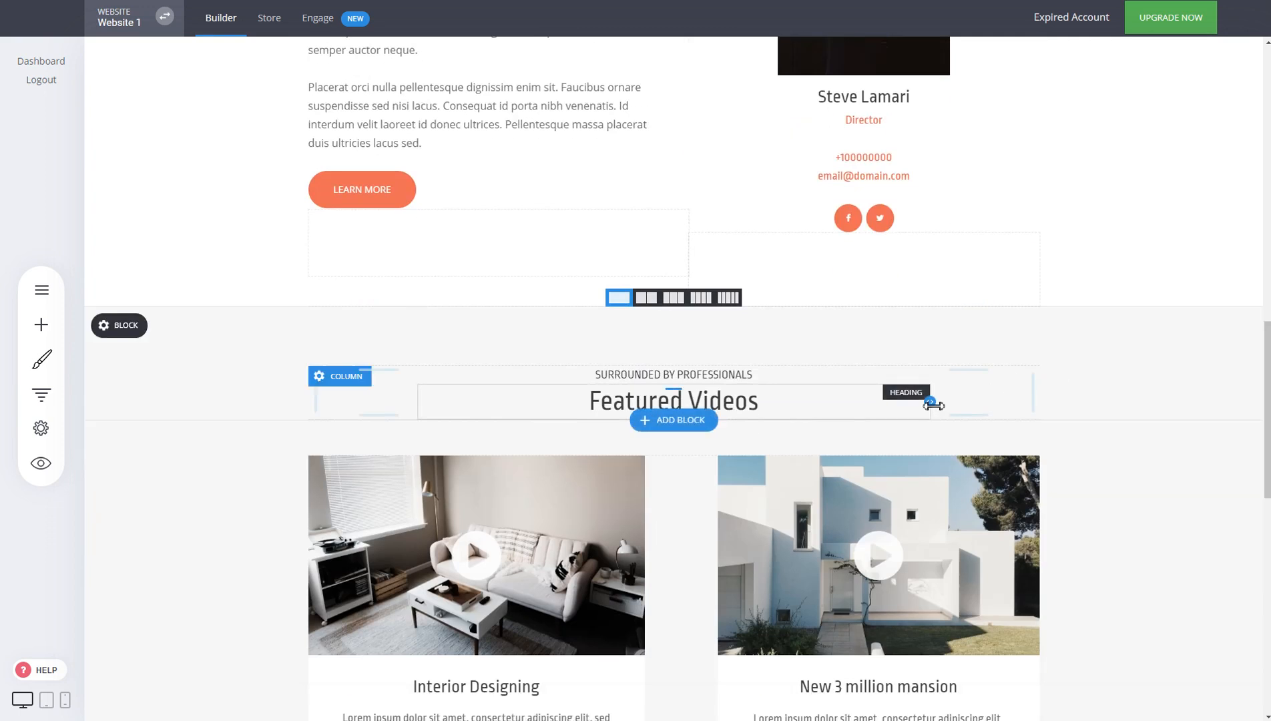
scroll(1115, 360, down, 4)
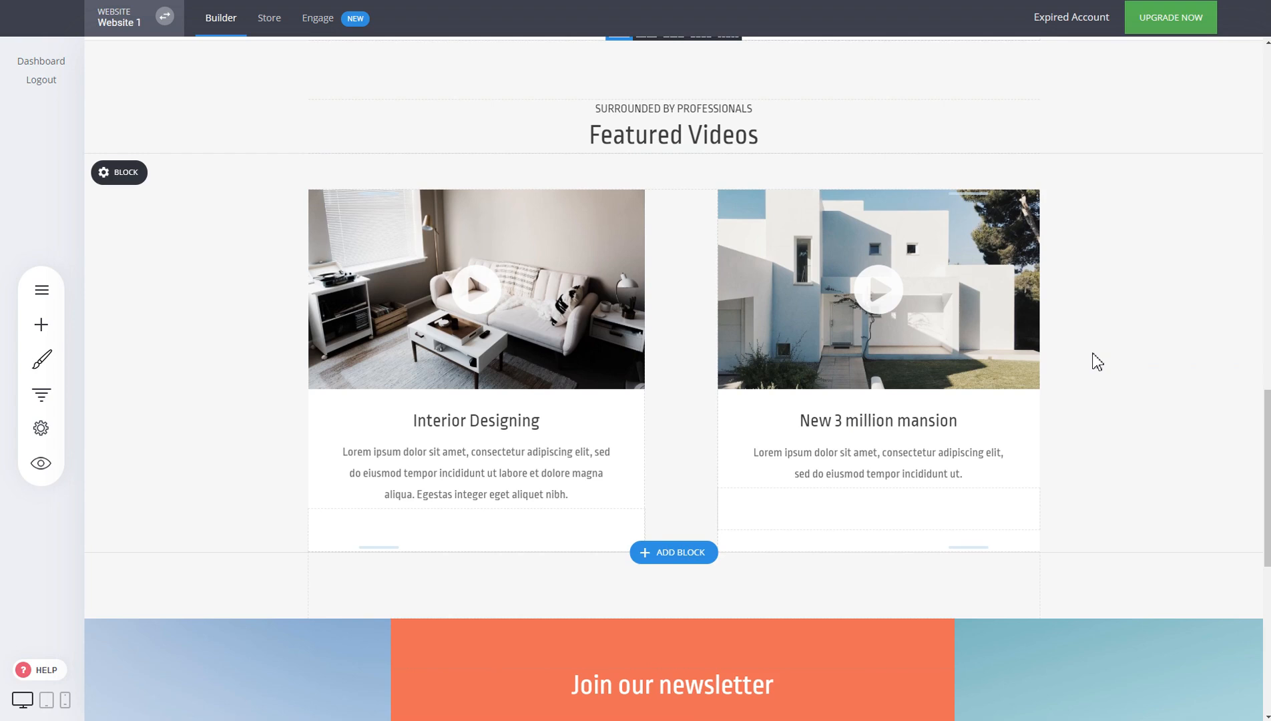
scroll(1097, 361, down, 5)
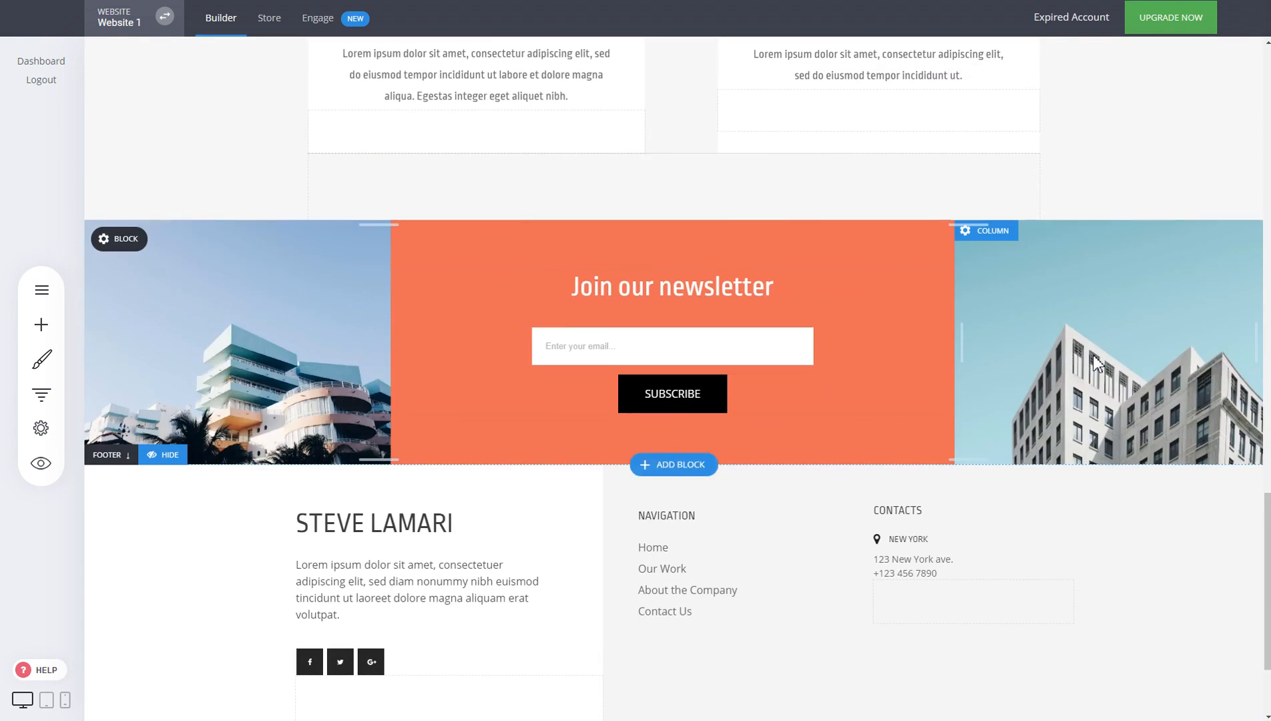
scroll(1097, 361, up, 10)
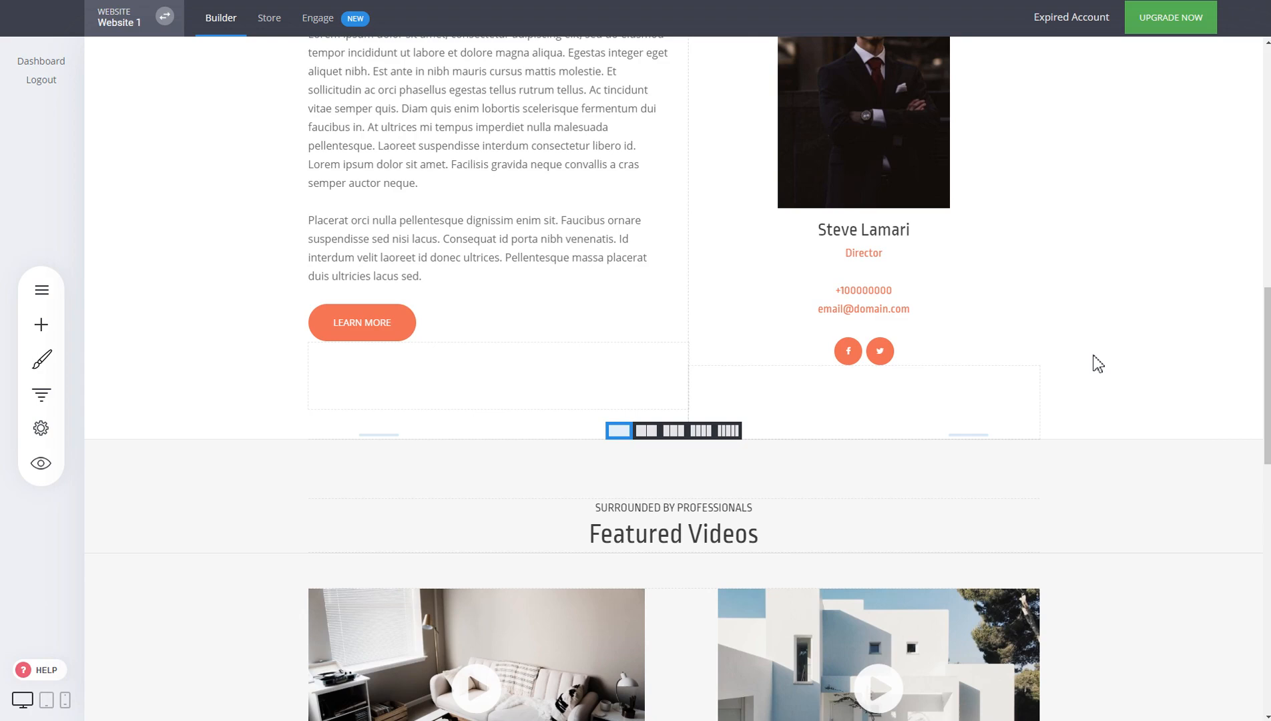
scroll(1098, 364, up, 10)
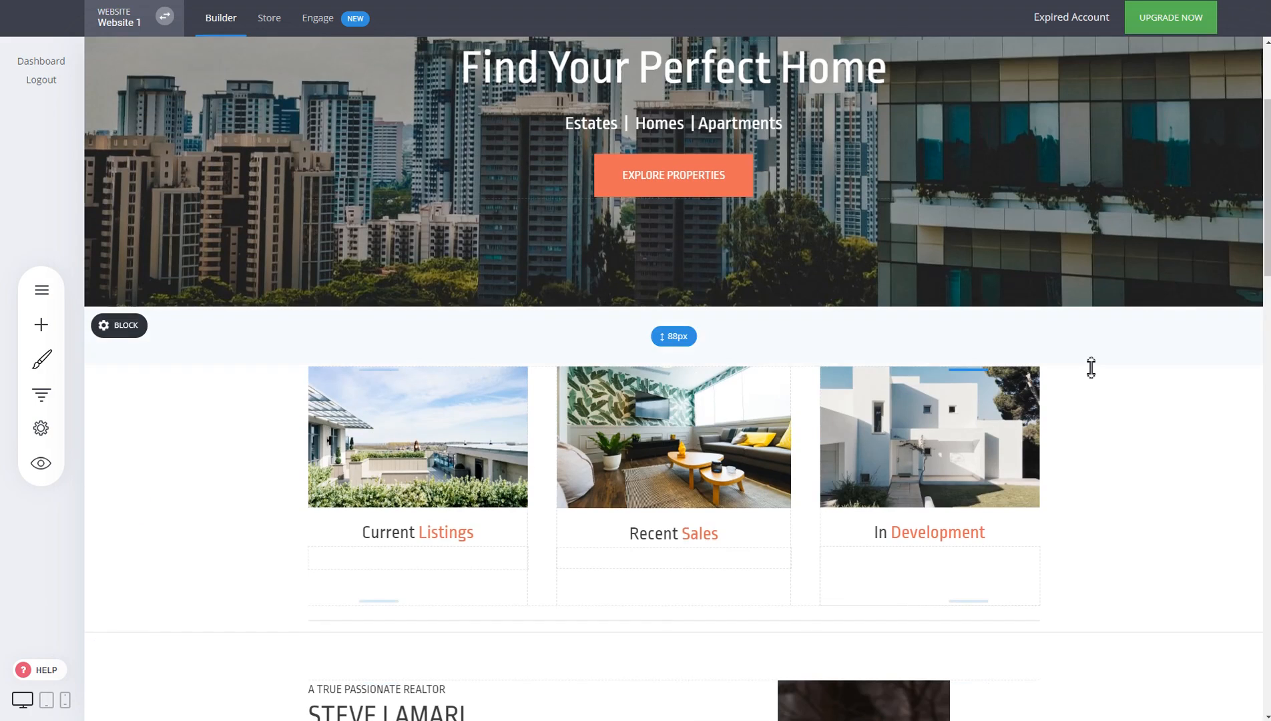
scroll(1088, 364, up, 3)
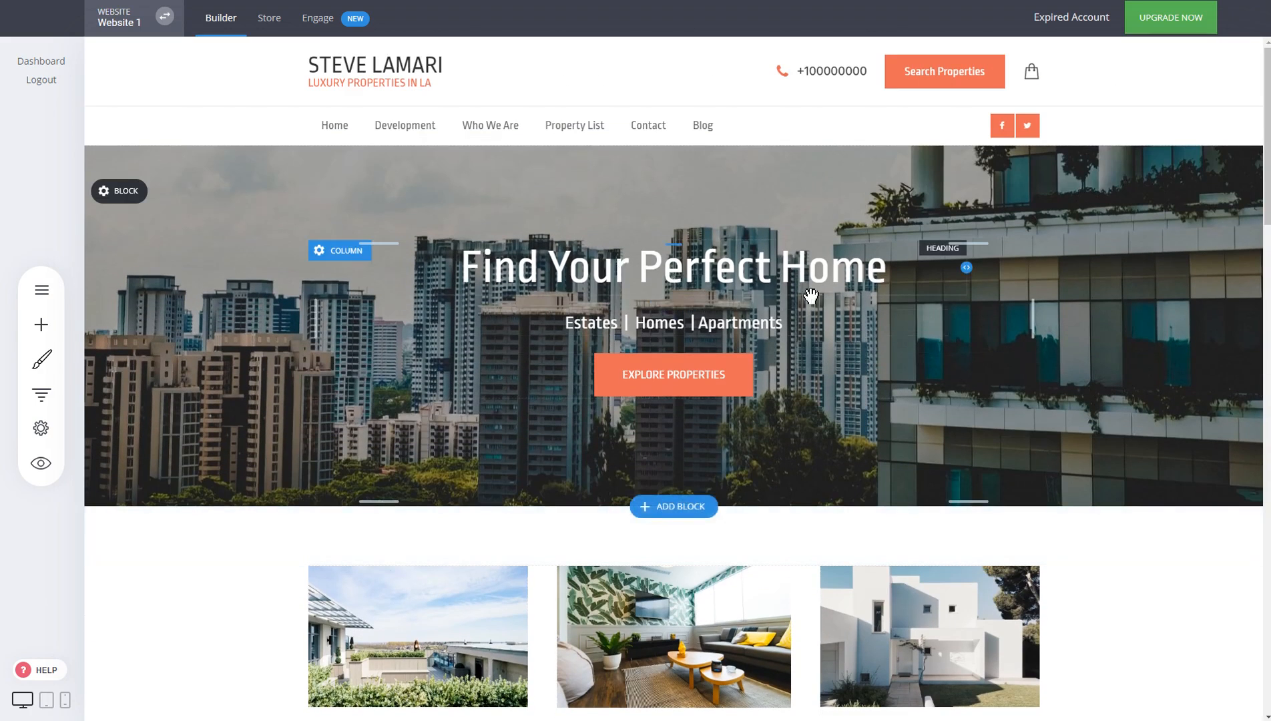
Review the settings of the image above Current Listings, including its alt text description field, and close them.
scroll(1017, 363, down, 4)
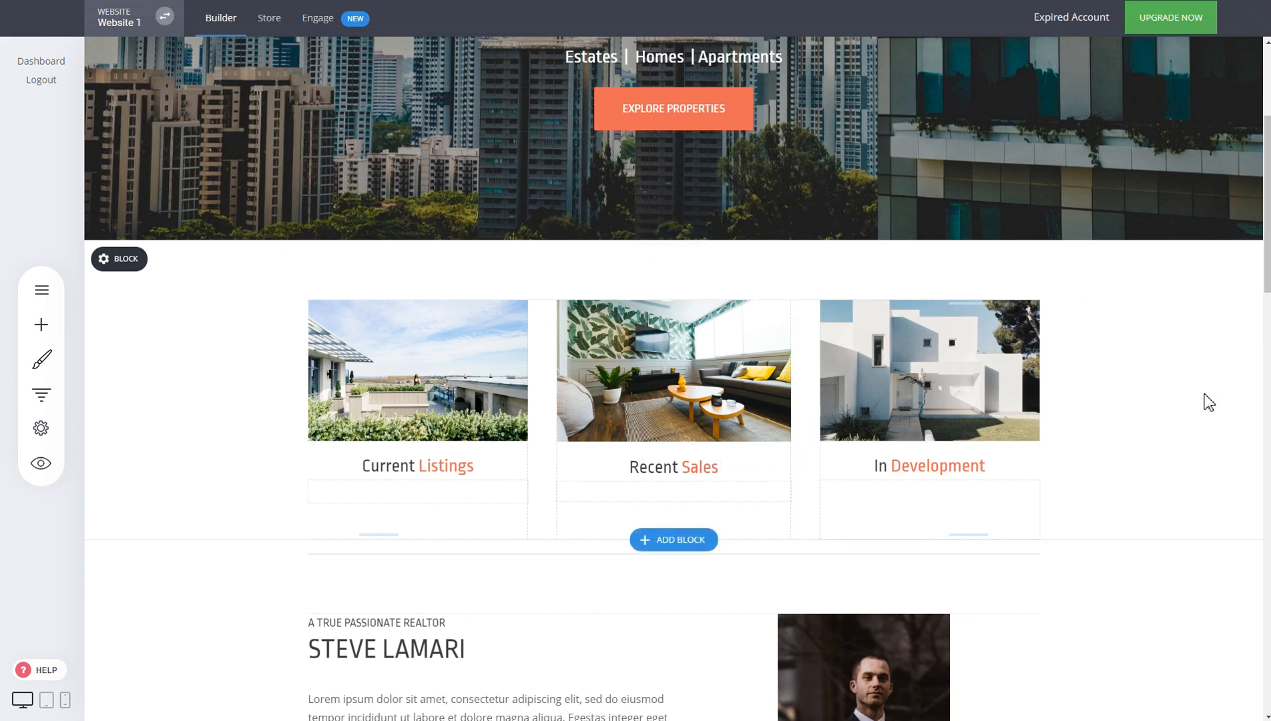
scroll(1188, 387, up, 1)
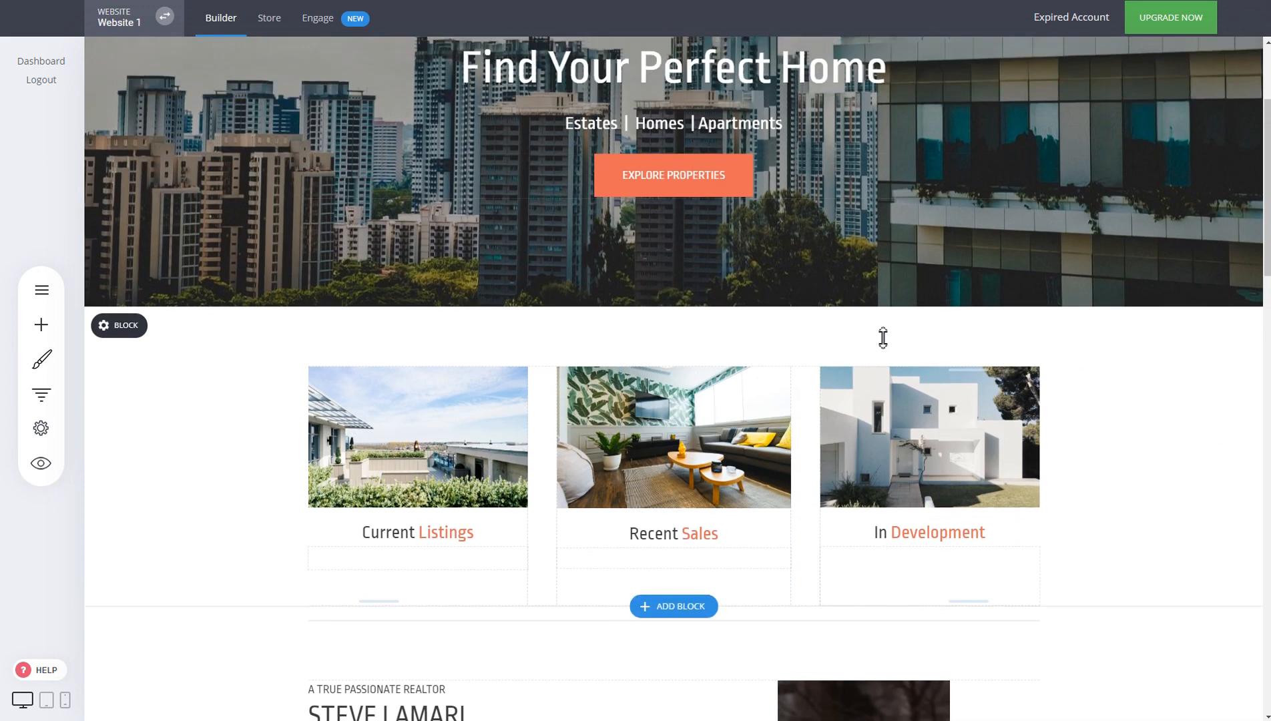
click(425, 451)
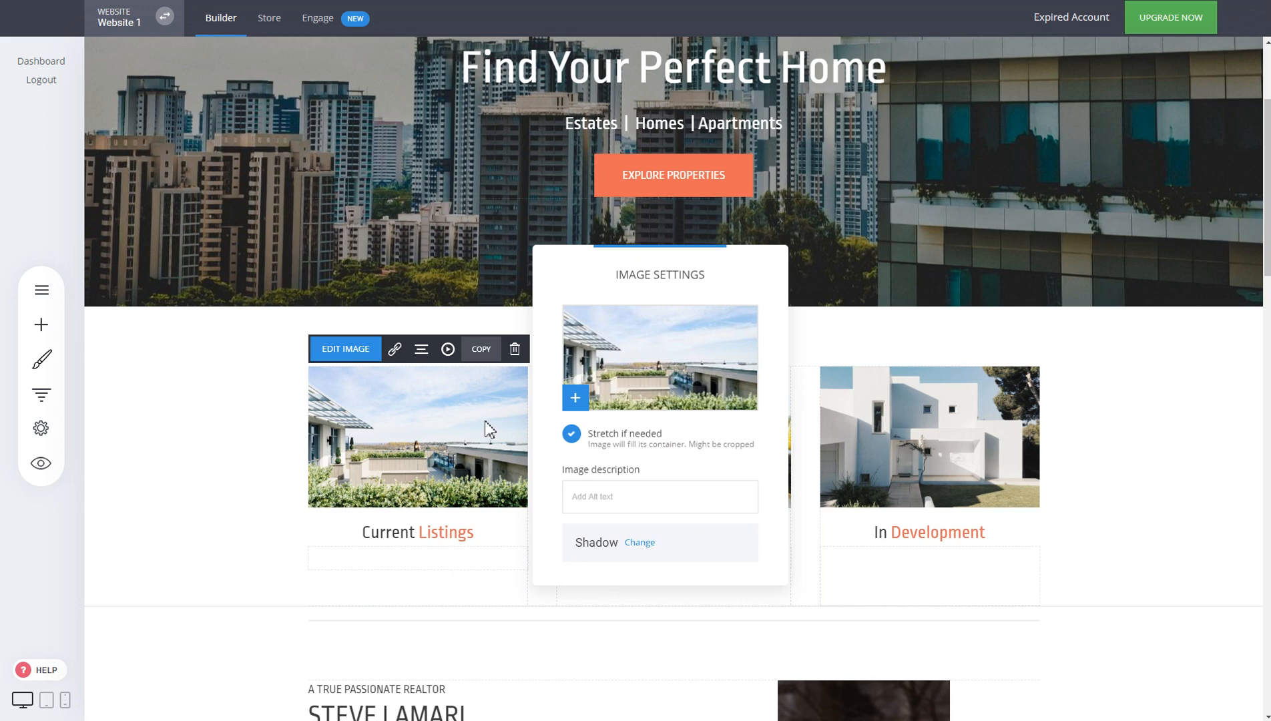
click(451, 462)
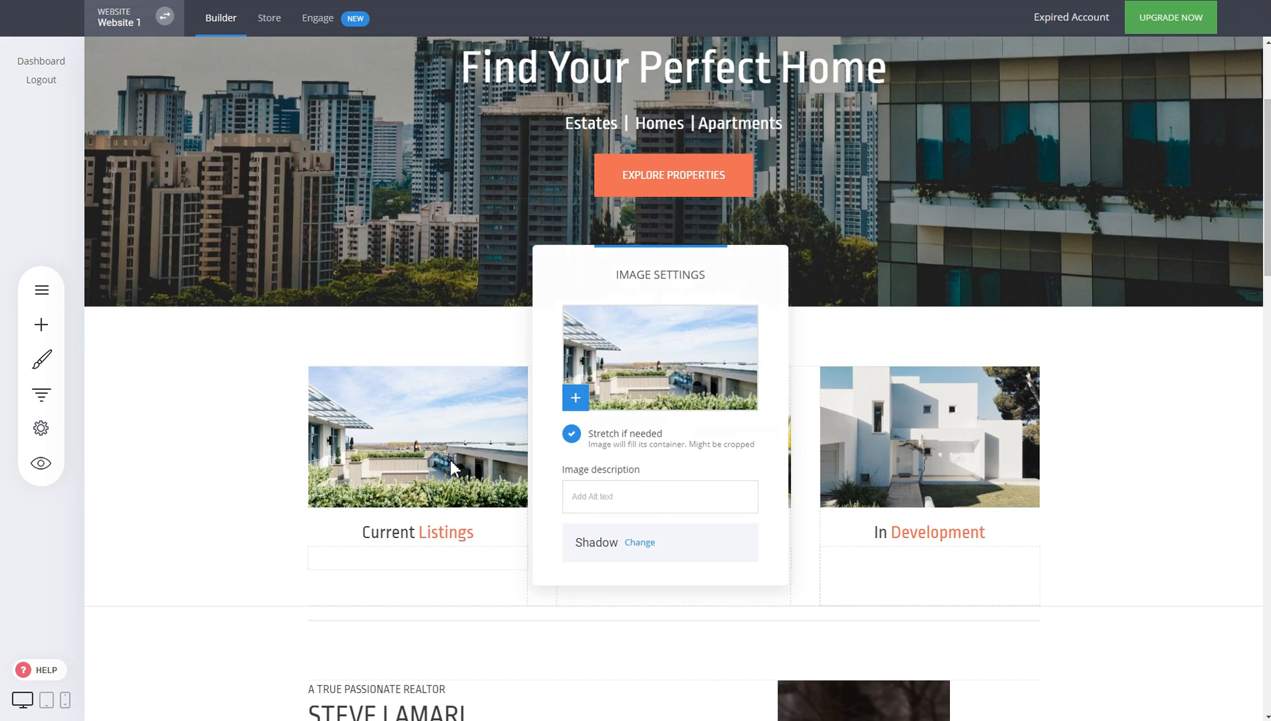
click(440, 461)
click(651, 543)
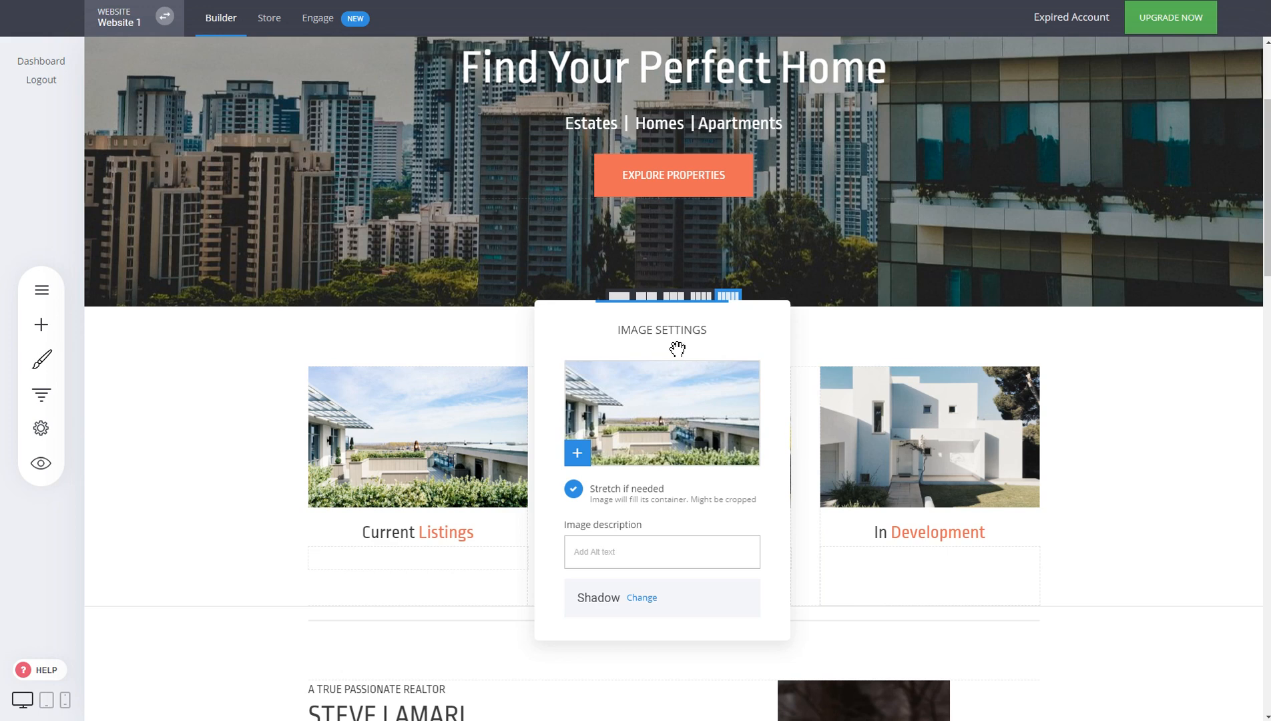
drag(672, 346, 650, 338)
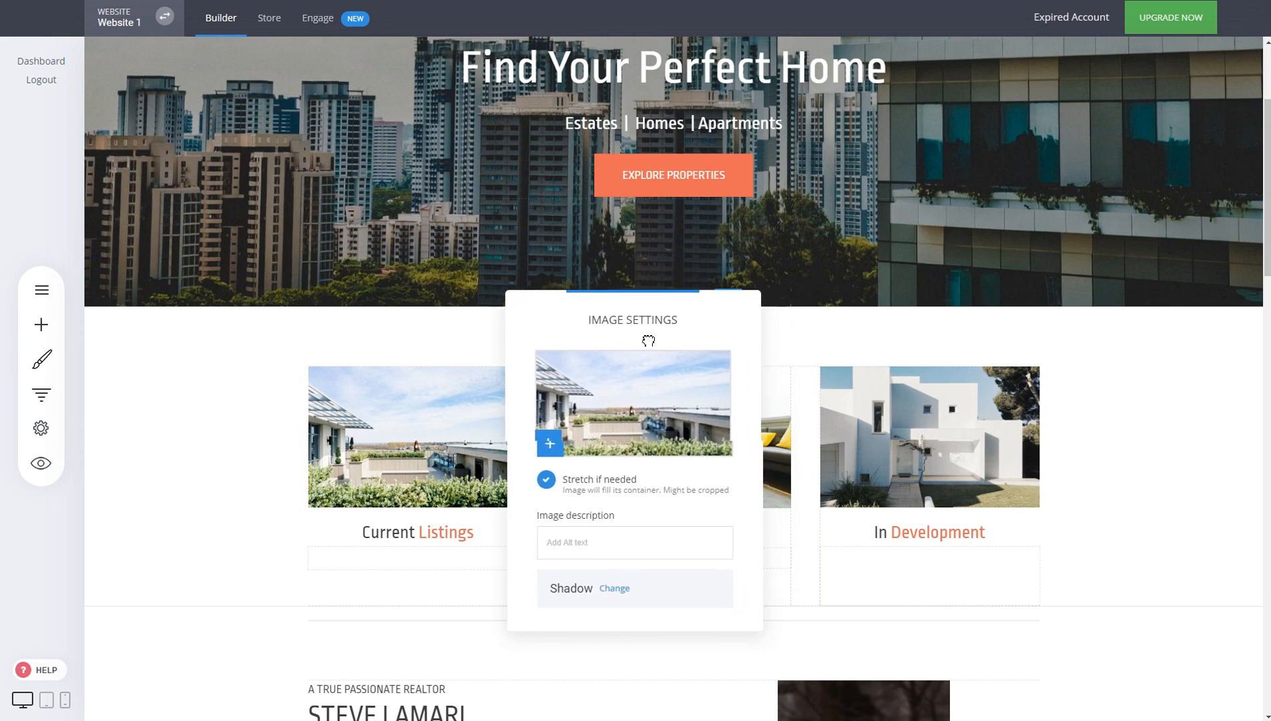
click(1135, 430)
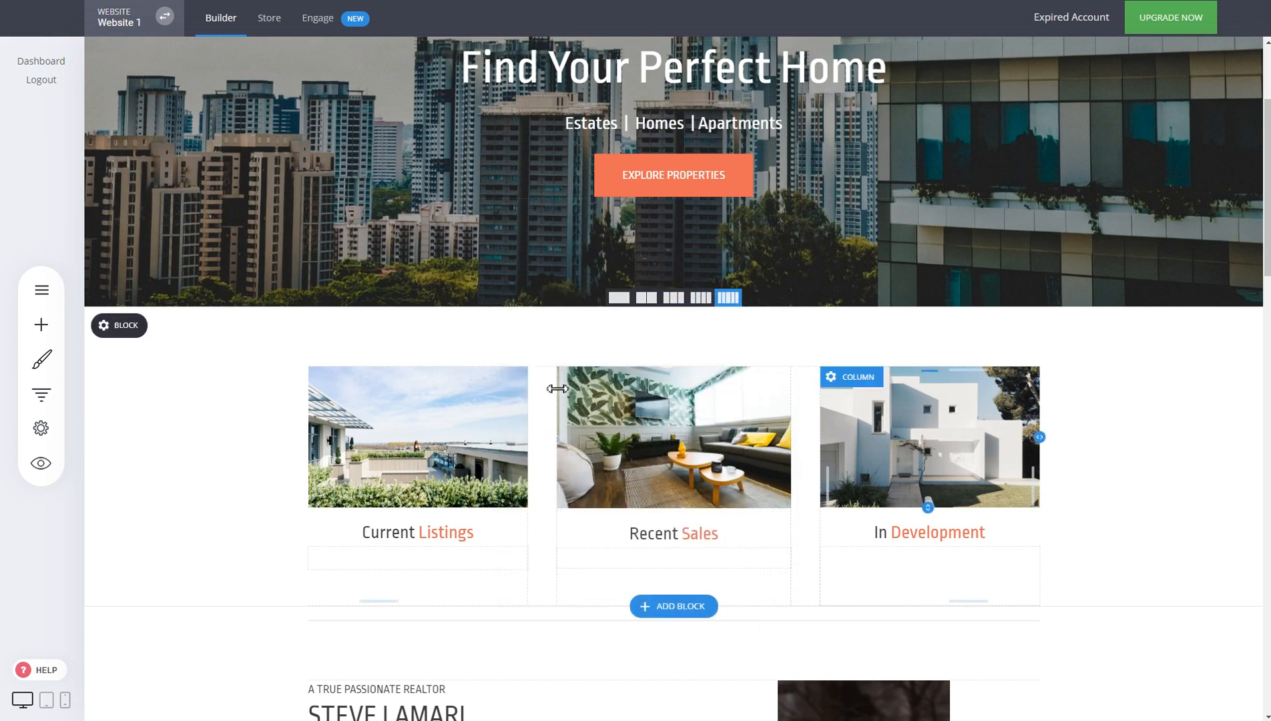
Review the settings and alt text field of the image above In Development, and close them.
click(928, 454)
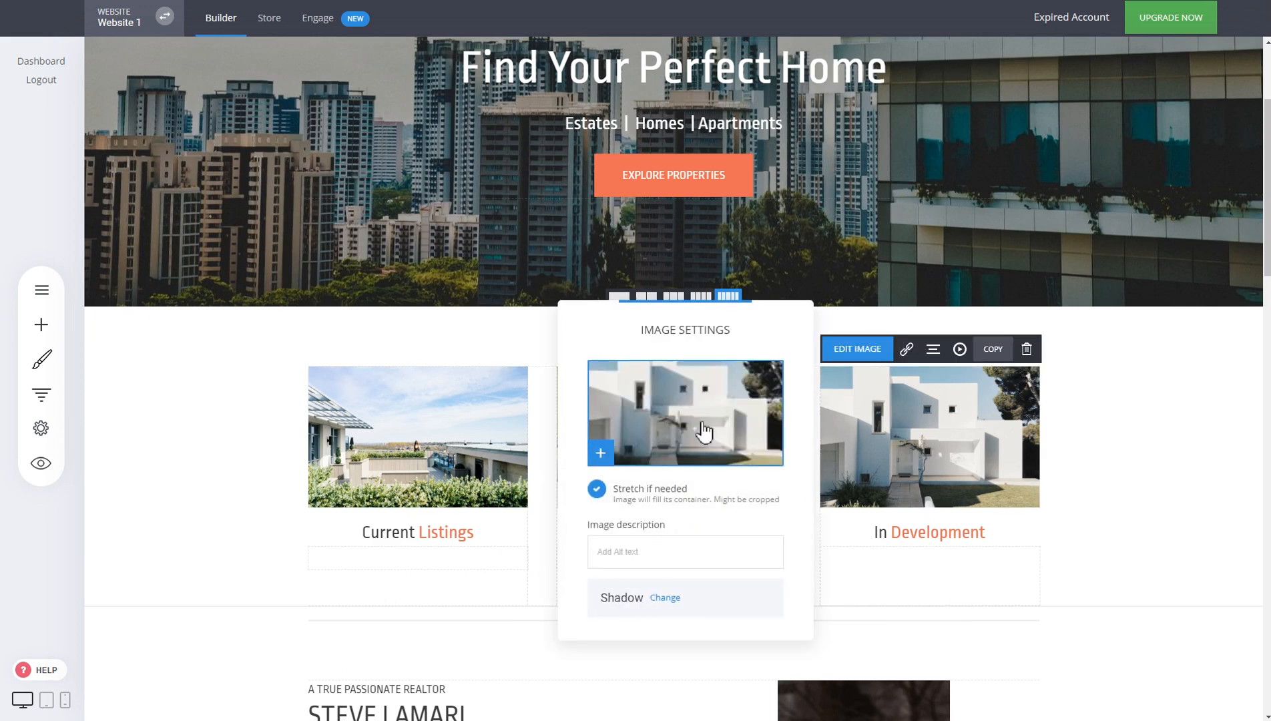
click(1169, 442)
scroll(1170, 441, down, 5)
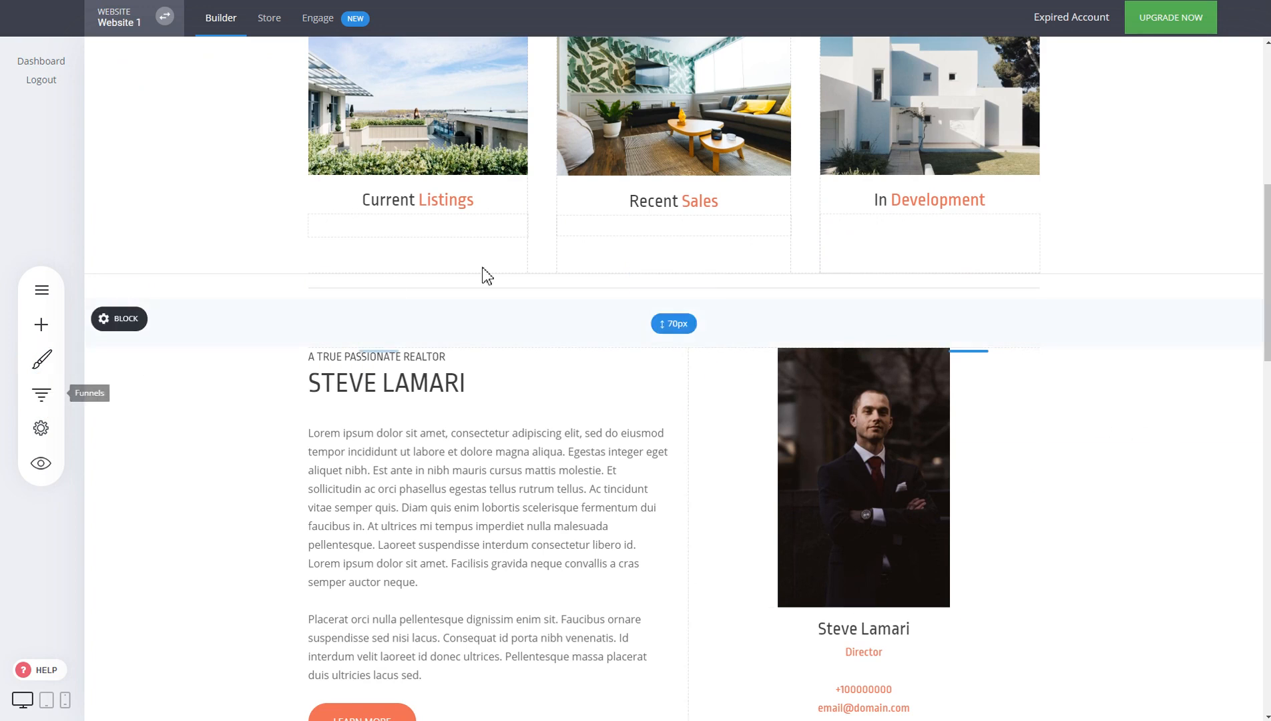
scroll(1086, 340, up, 5)
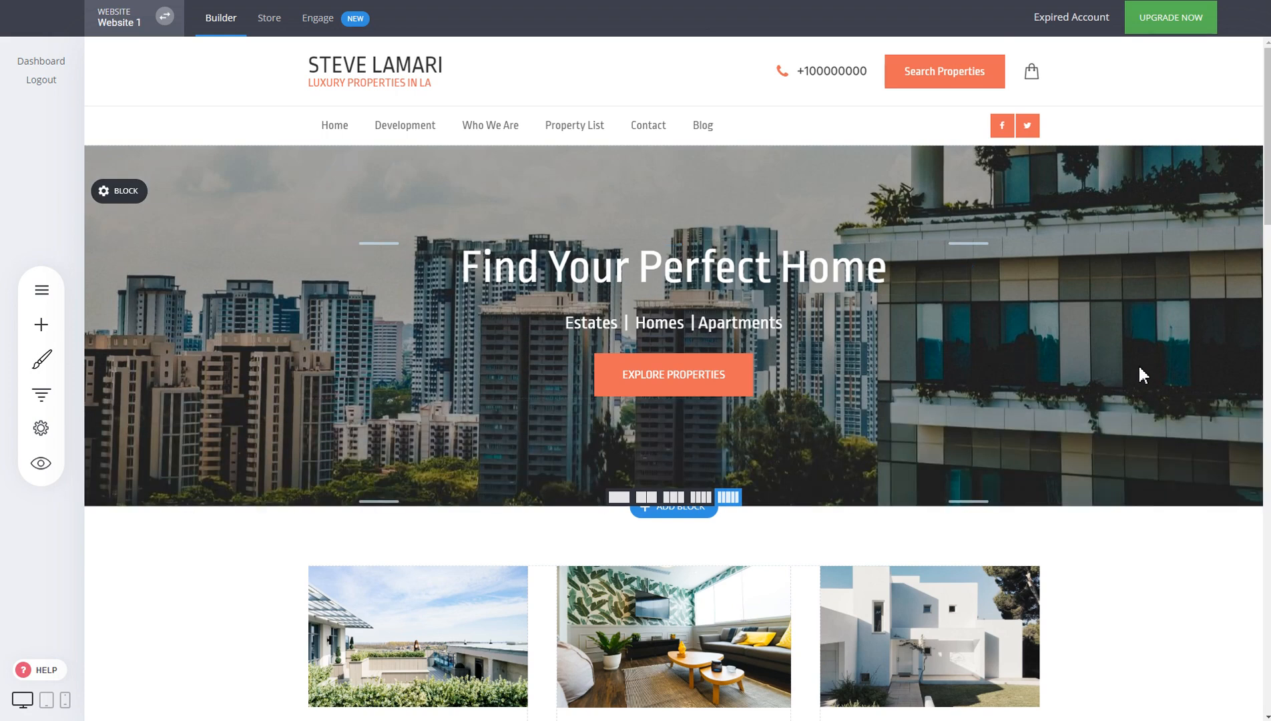
scroll(1140, 367, down, 5)
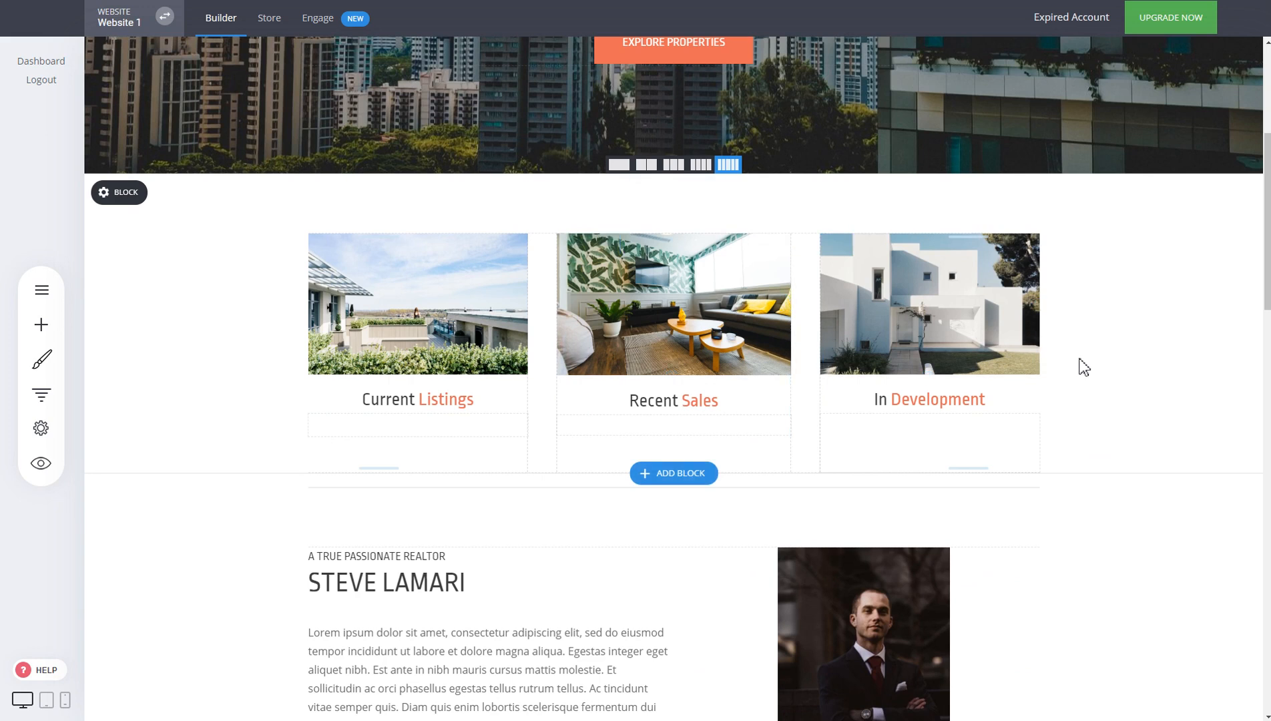
scroll(1088, 364, up, 5)
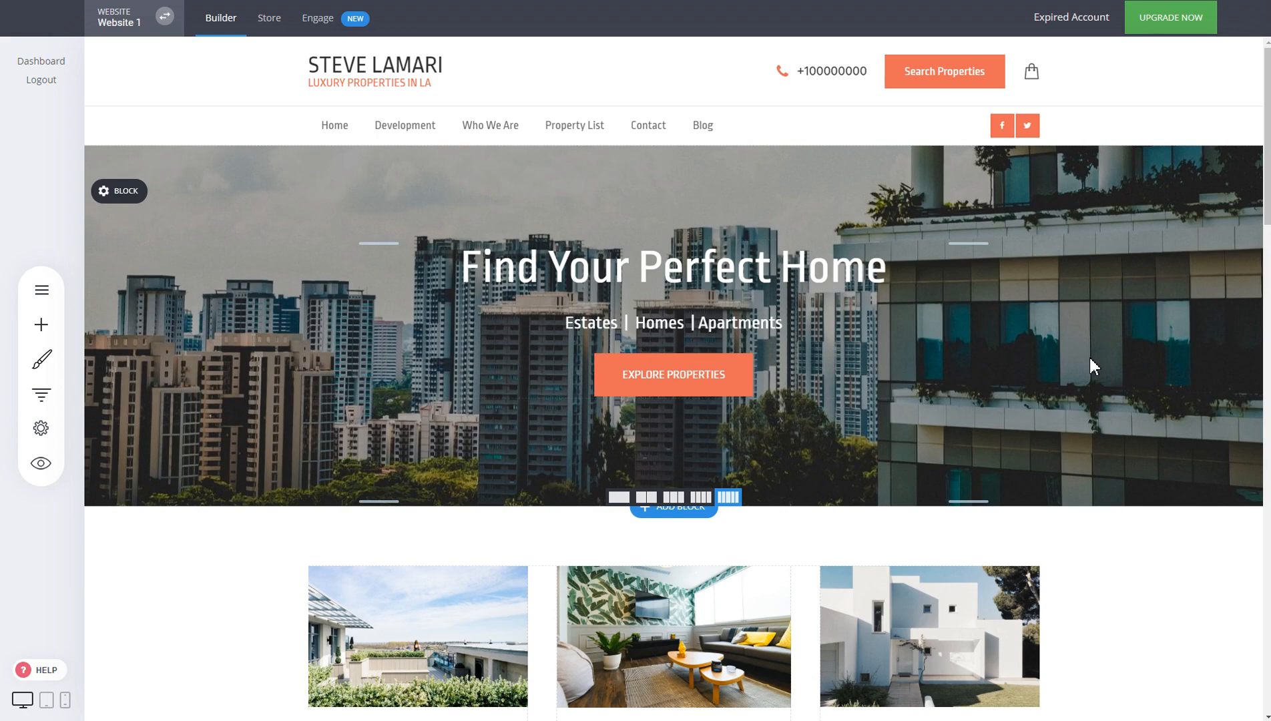
scroll(1089, 369, down, 5)
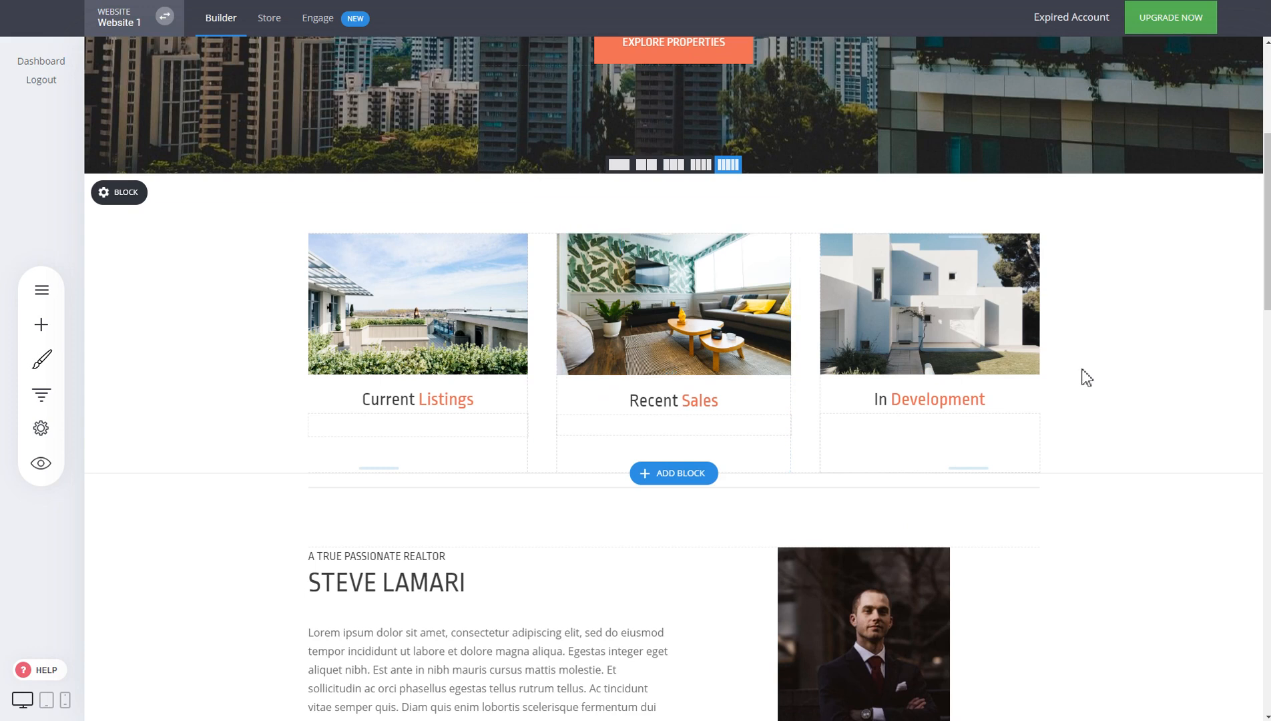
scroll(1086, 378, up, 5)
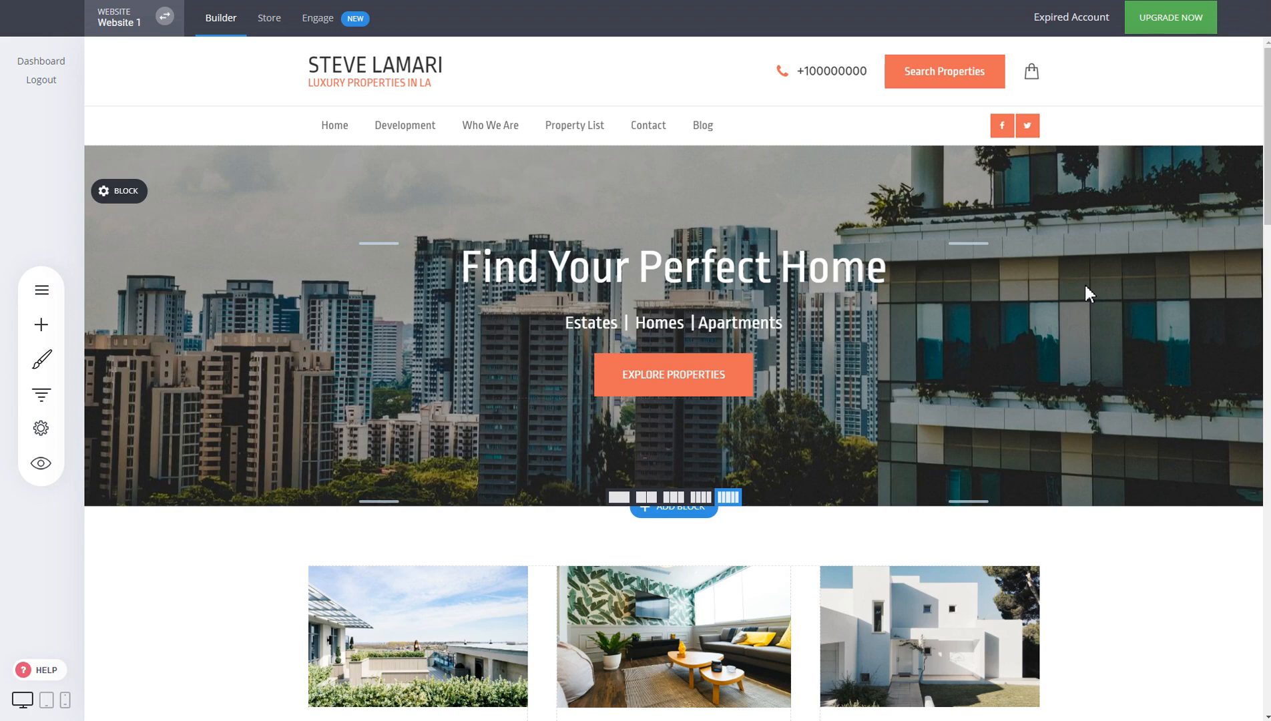
scroll(1084, 281, down, 4)
scroll(1128, 501, up, 4)
scroll(1103, 380, down, 5)
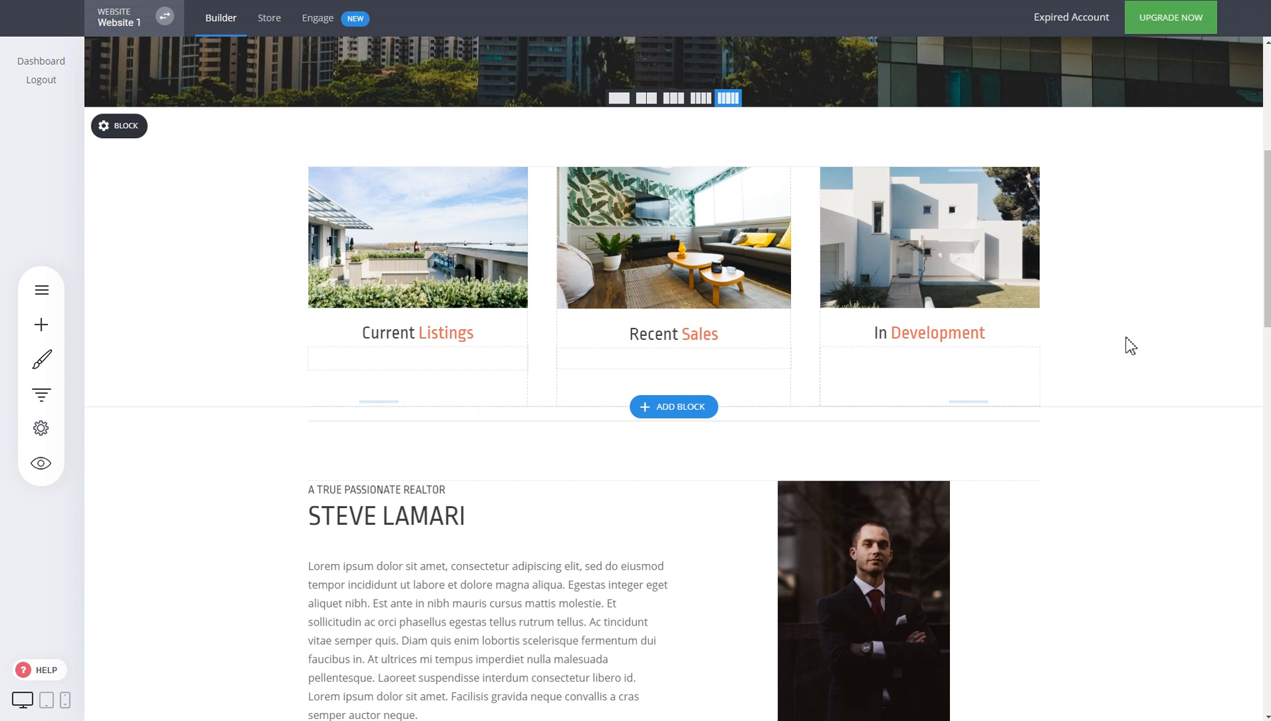
scroll(1131, 345, up, 6)
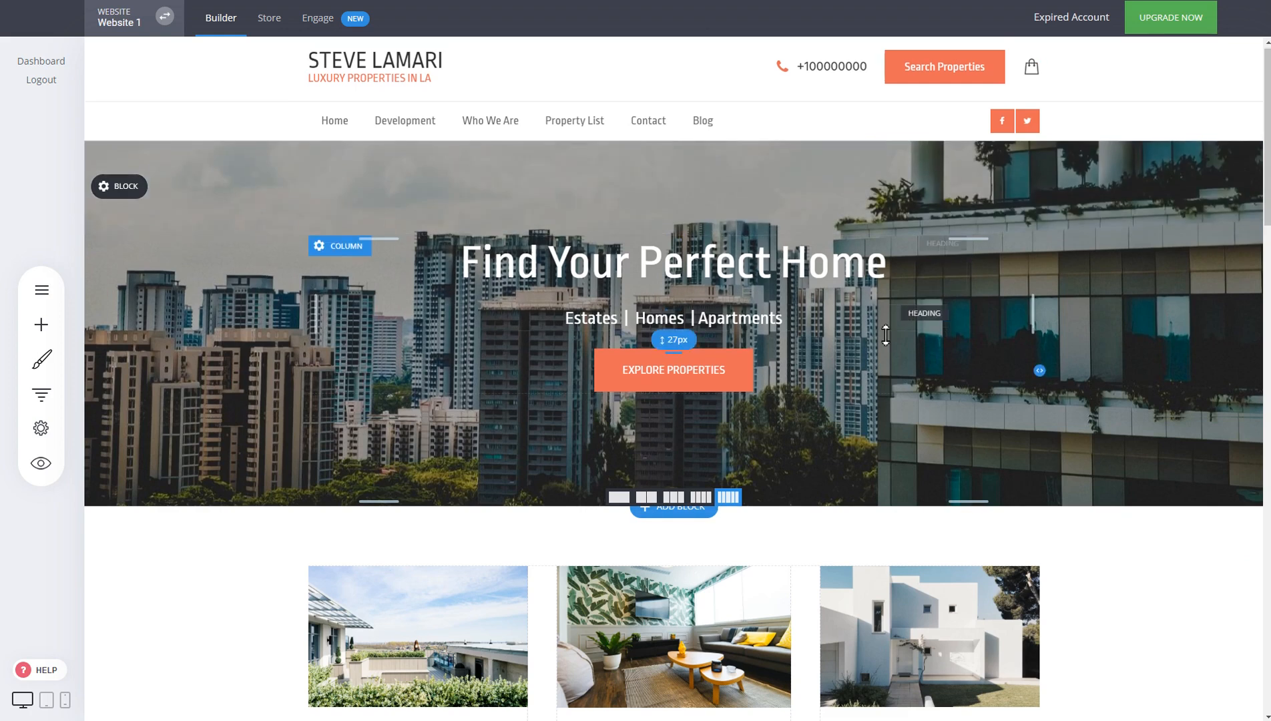
scroll(701, 387, down, 3)
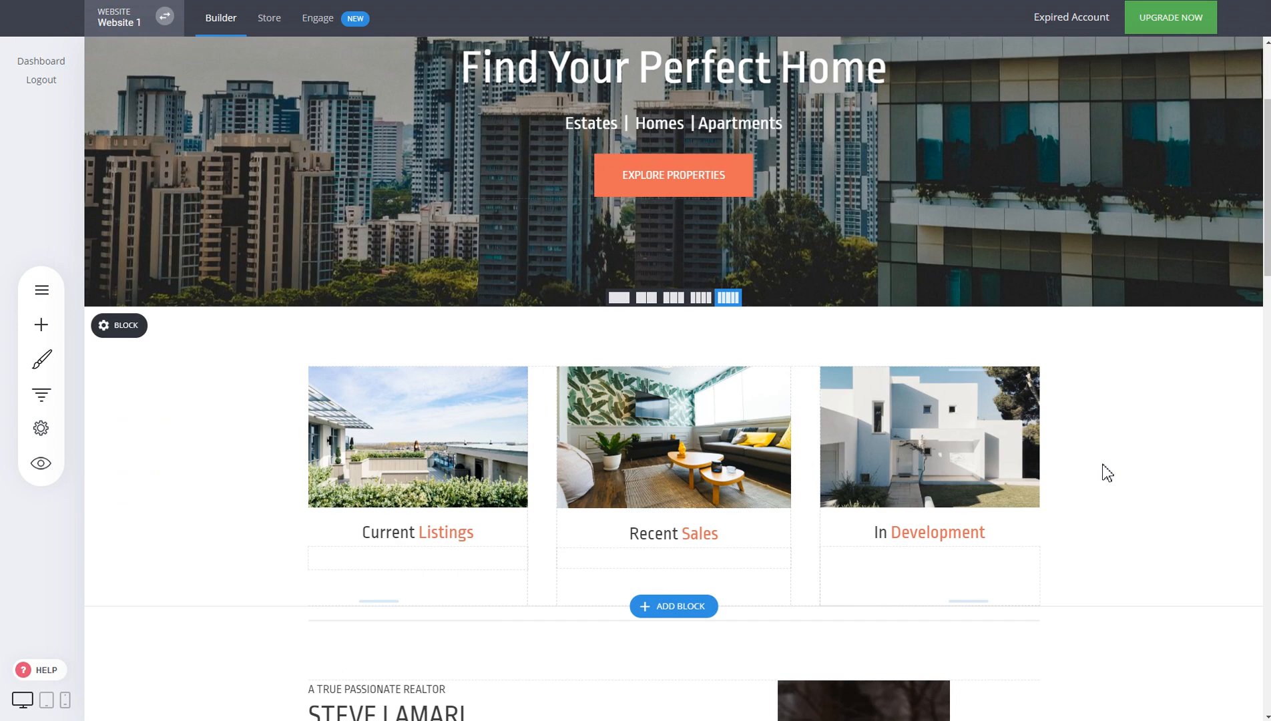
scroll(1132, 475, up, 3)
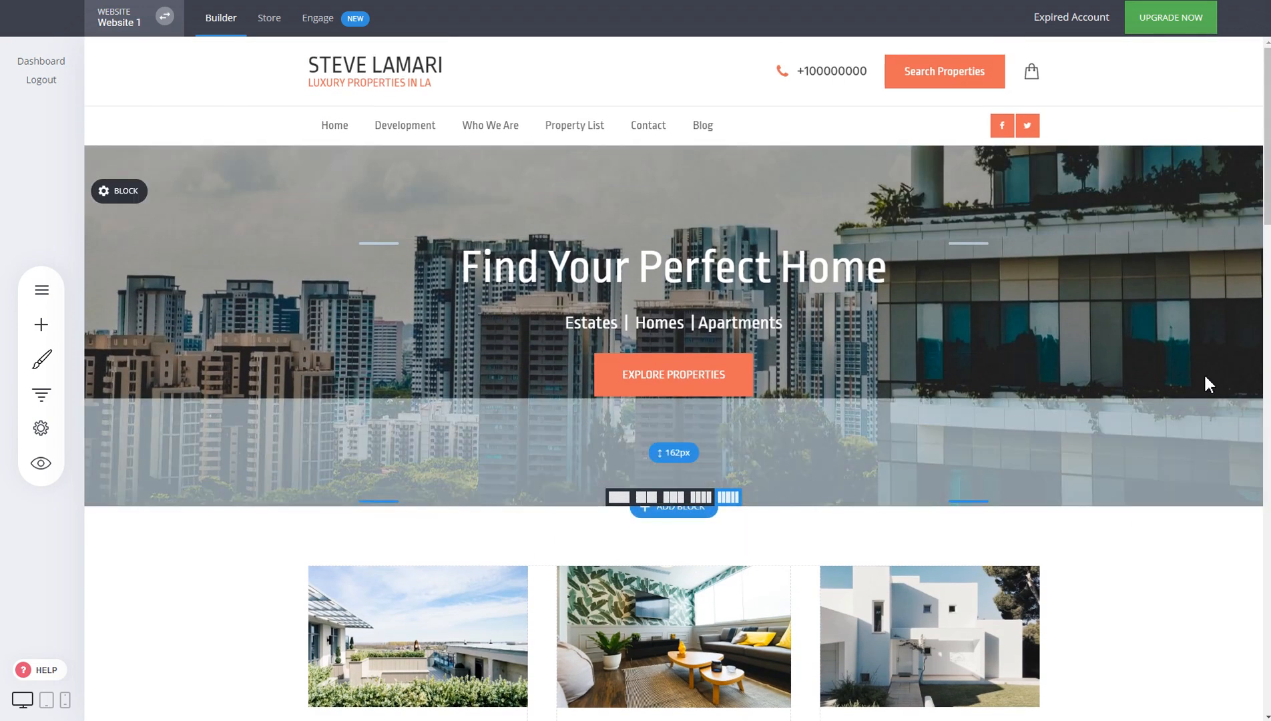
scroll(1204, 373, down, 4)
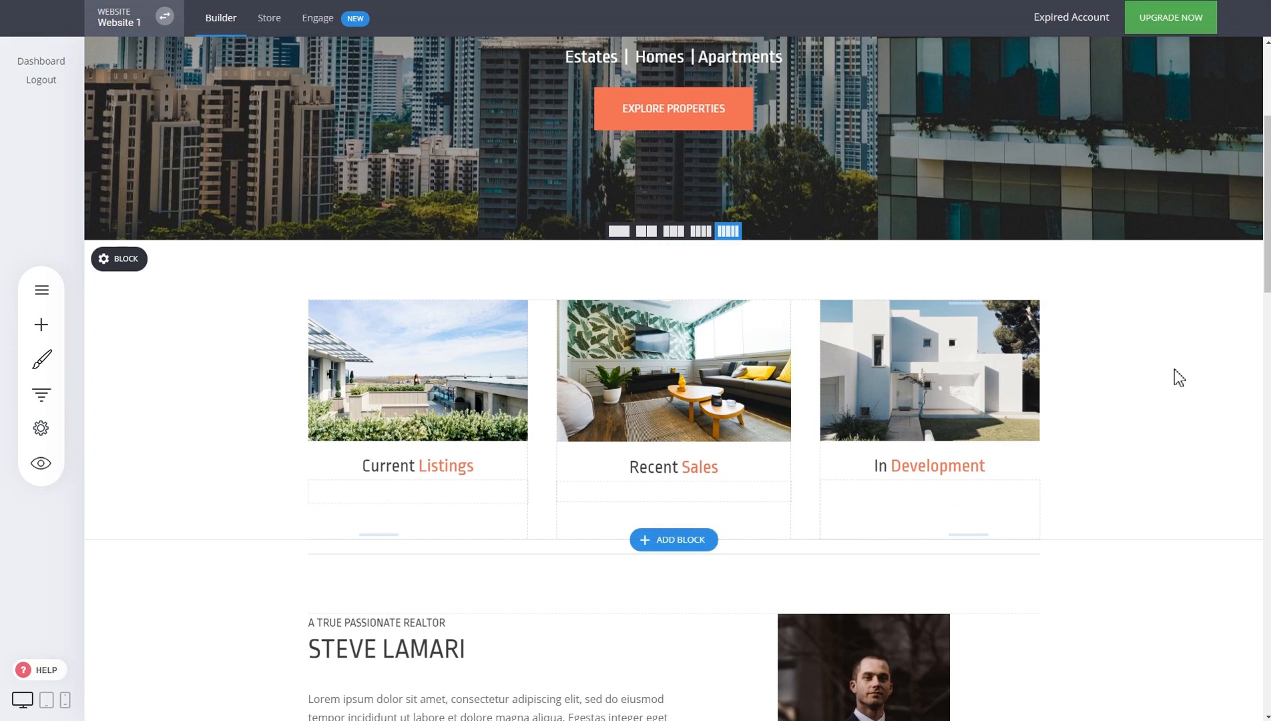
scroll(1175, 379, up, 4)
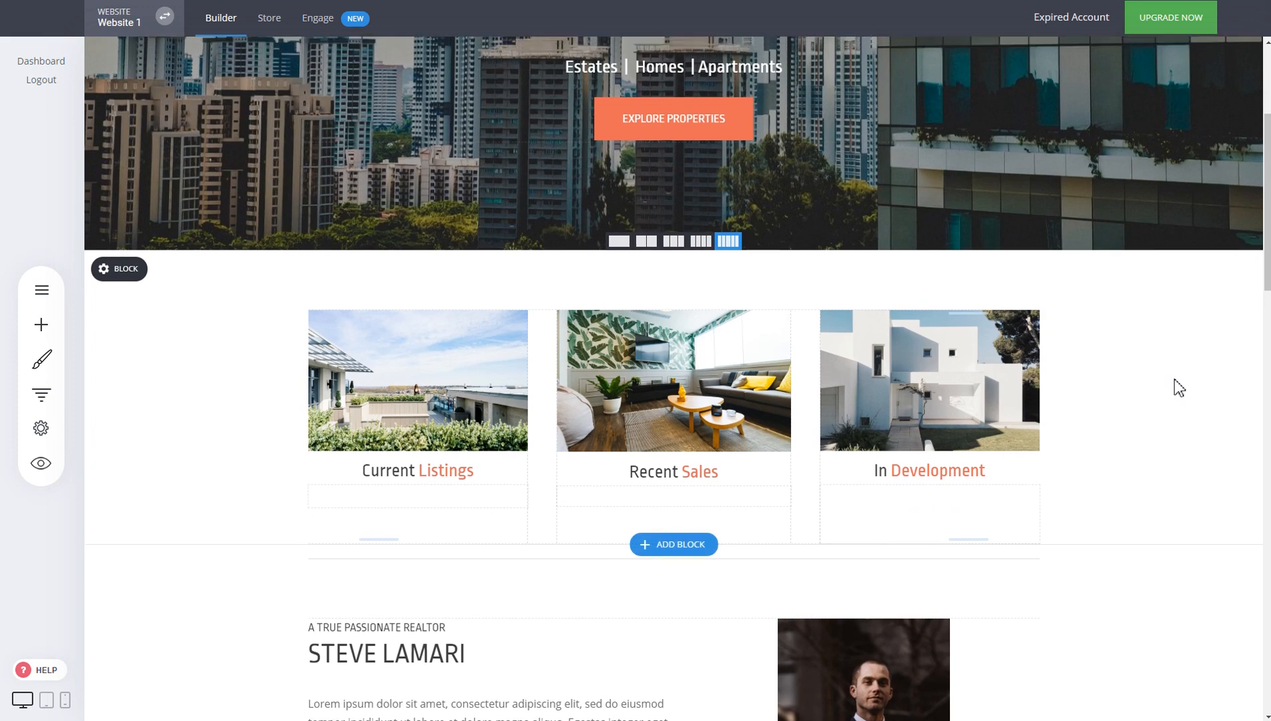